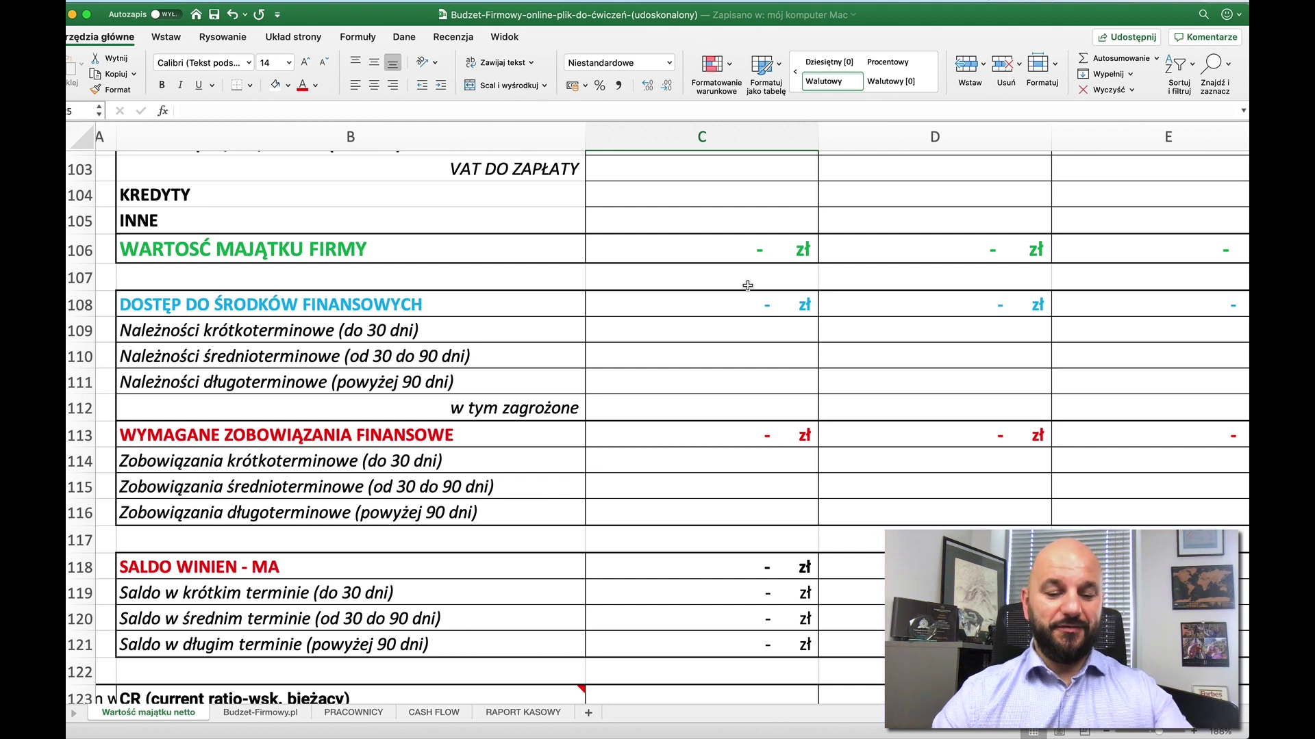
Step: Switch to Safari and look through the biznes MBA szkolenia list and the course offer on the VOD platform
{"action": "key", "text": "super+Tab"}
{"action": "key", "text": "super+Tab"}
{"action": "key", "text": "super+Tab"}
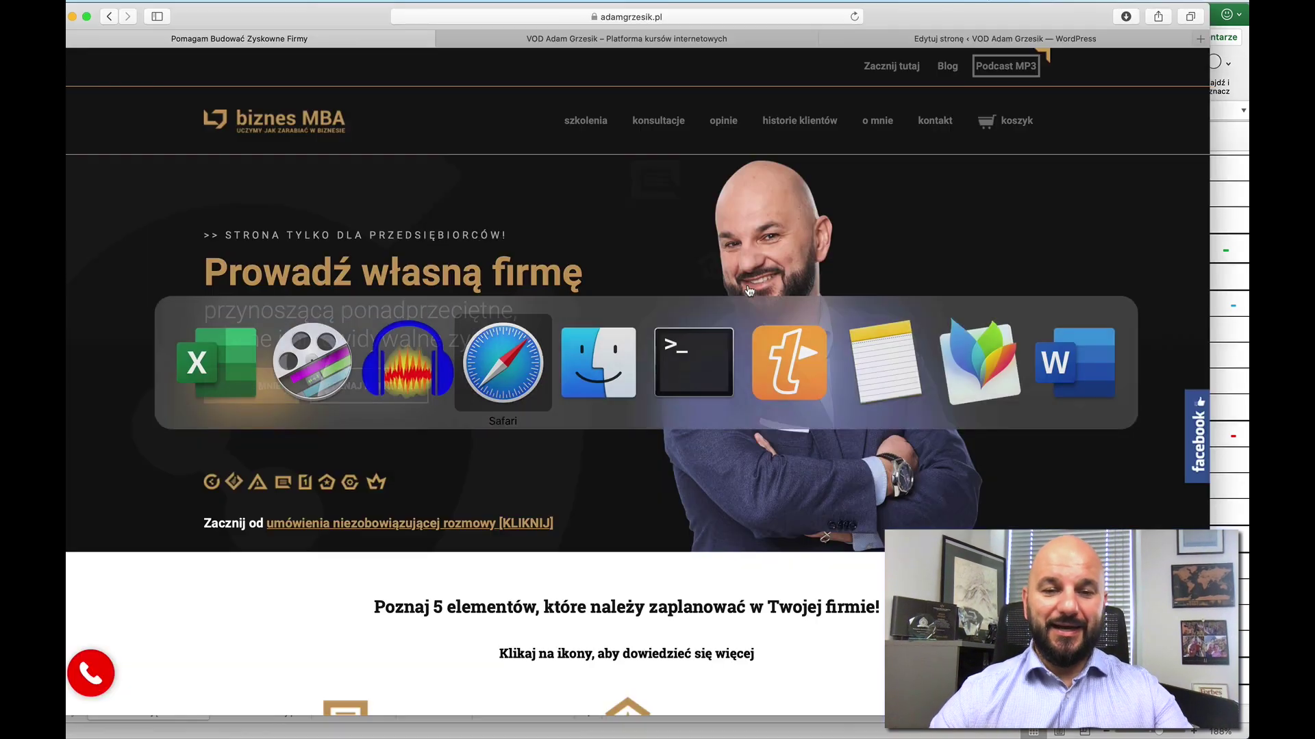
{"action": "mouse_move", "coordinate": [584, 128]}
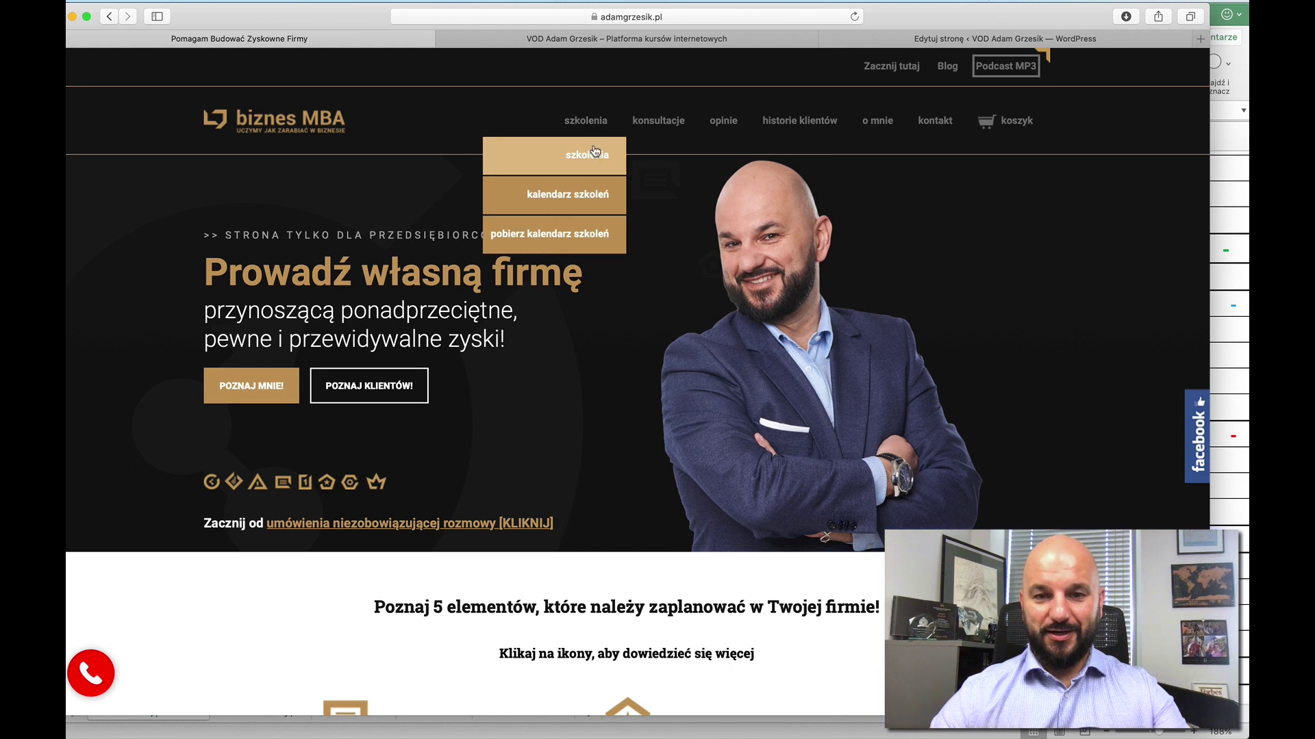
{"action": "left_click", "coordinate": [586, 156]}
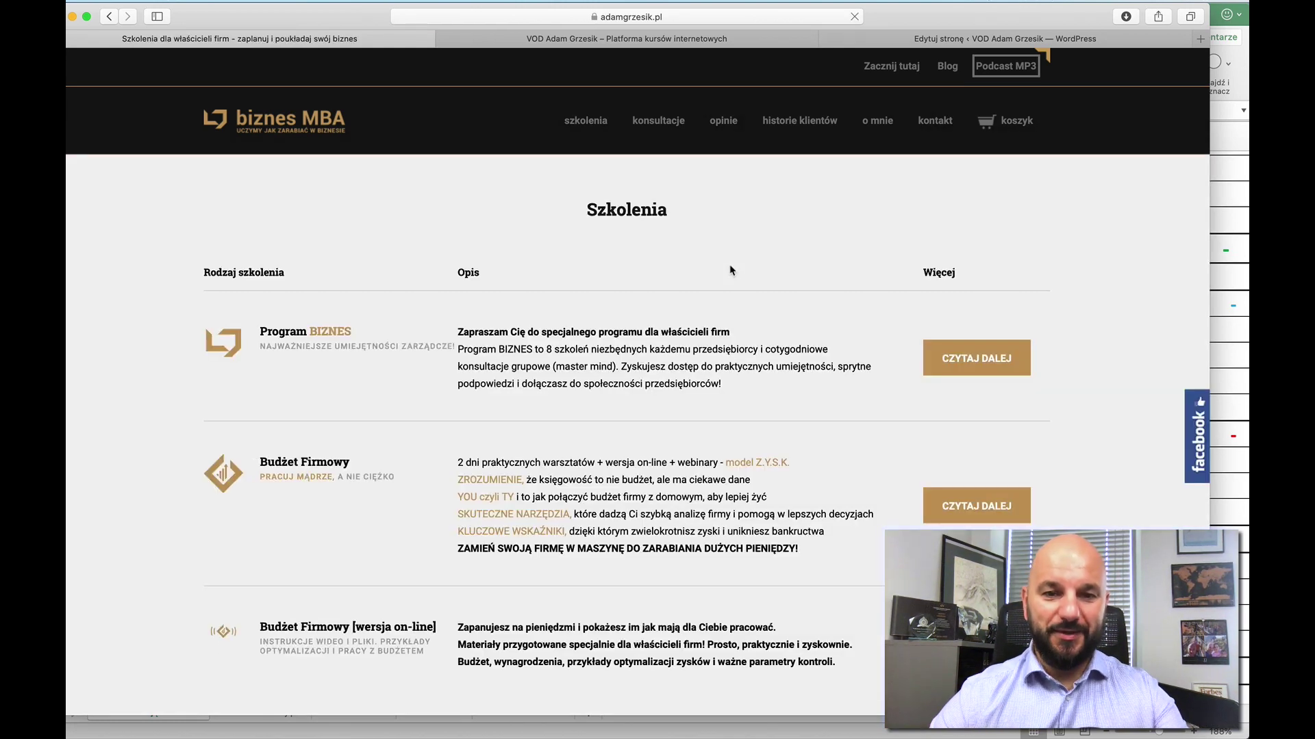
{"action": "scroll", "coordinate": [439, 541], "scroll_direction": "down", "scroll_amount": 2}
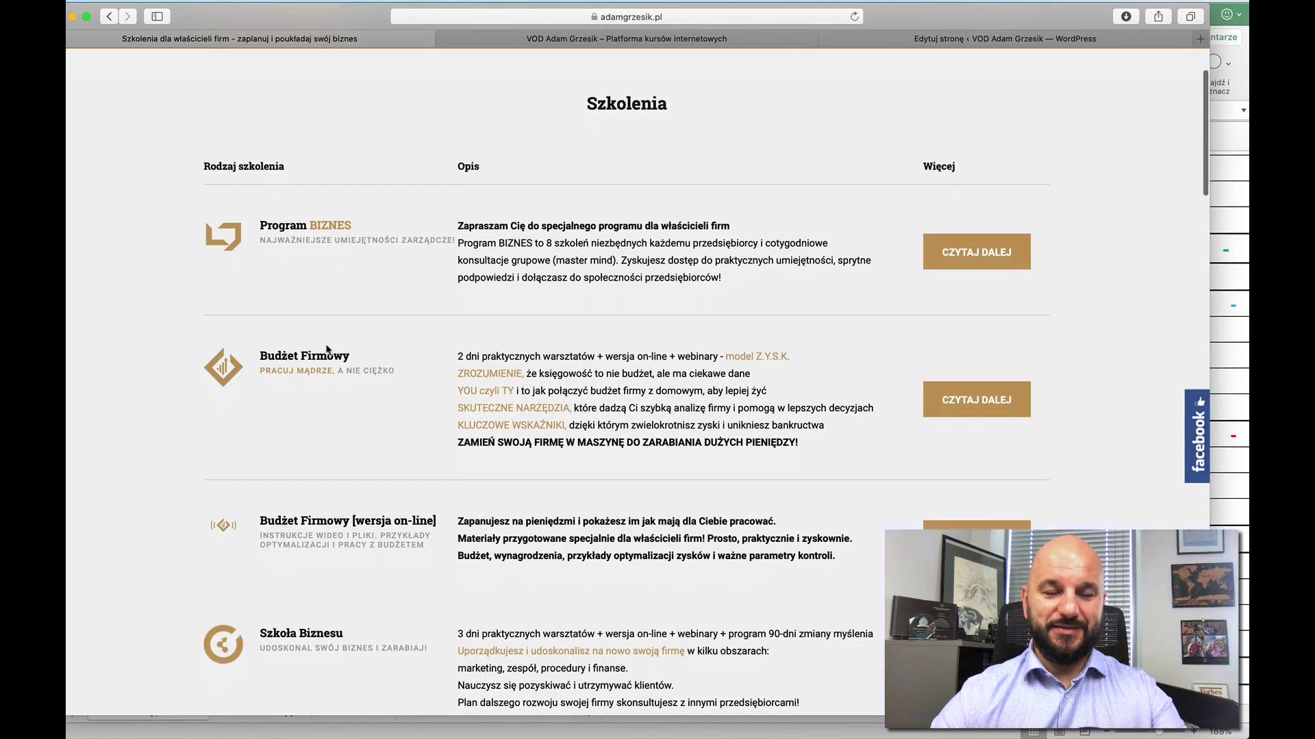
{"action": "left_click", "coordinate": [611, 39]}
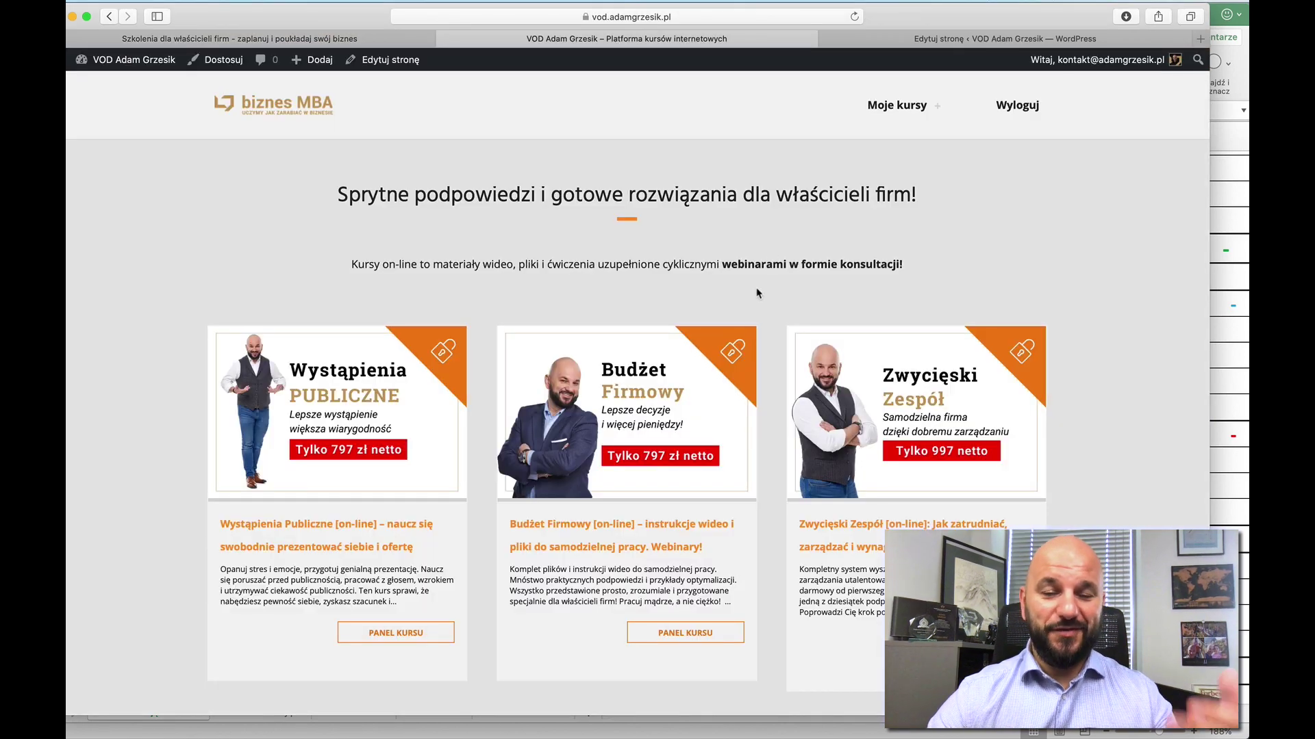
{"action": "scroll", "coordinate": [757, 377], "scroll_direction": "down", "scroll_amount": 4}
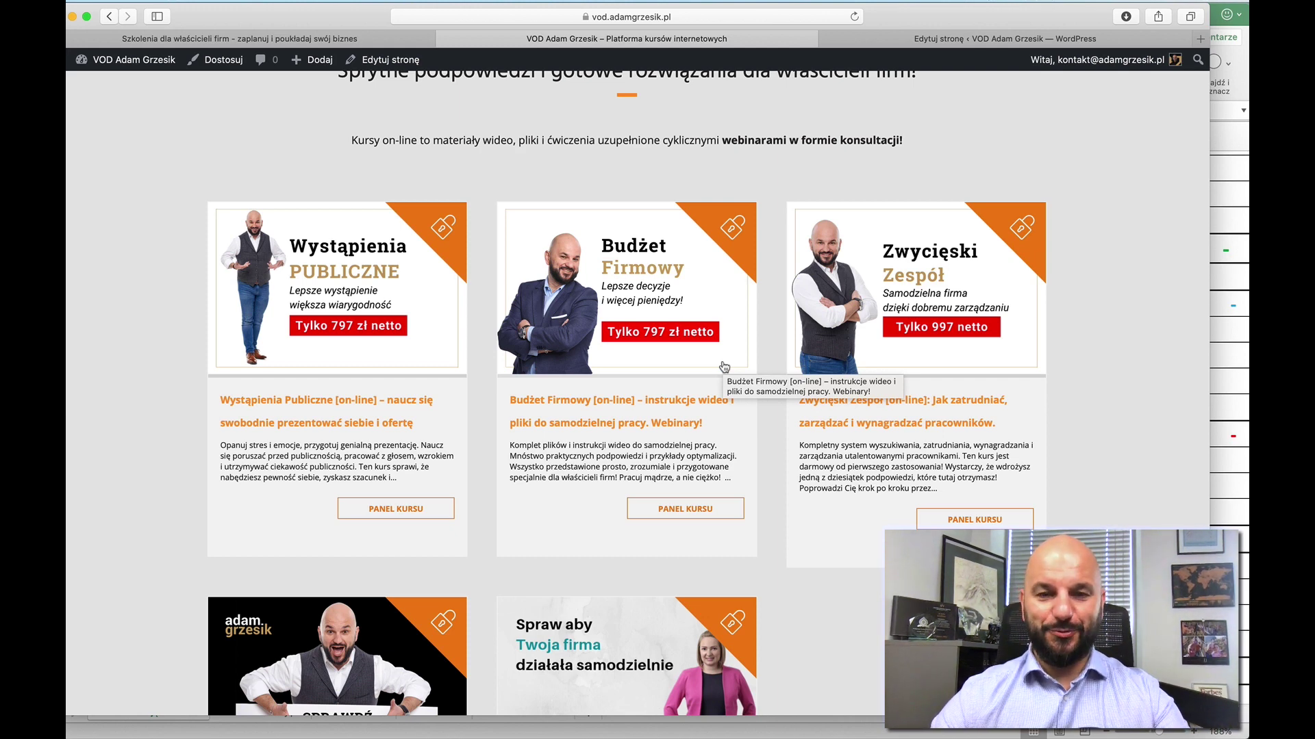
Step: Switch to Excel and bring the WARTOŚĆ FIRMY table starting at row 88 into view
{"action": "key", "text": "super+Tab"}
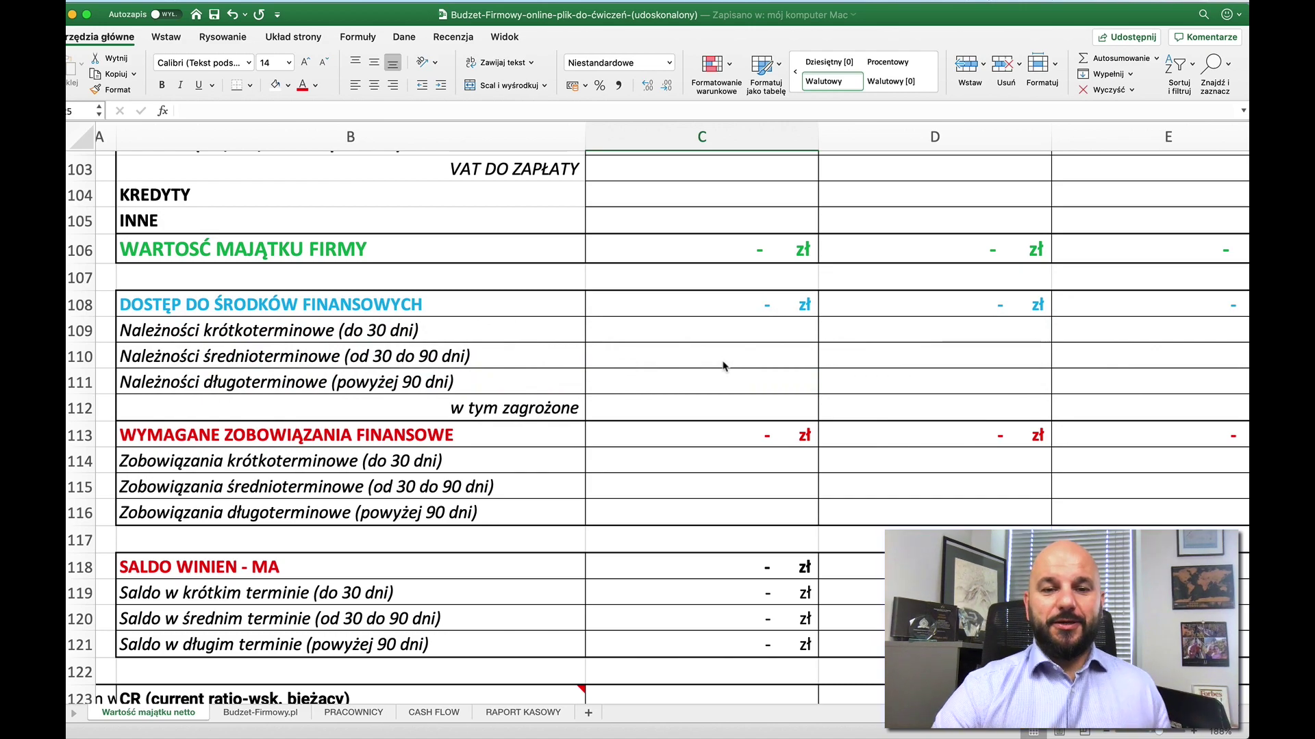
{"action": "scroll", "coordinate": [723, 366], "scroll_direction": "up", "scroll_amount": 5}
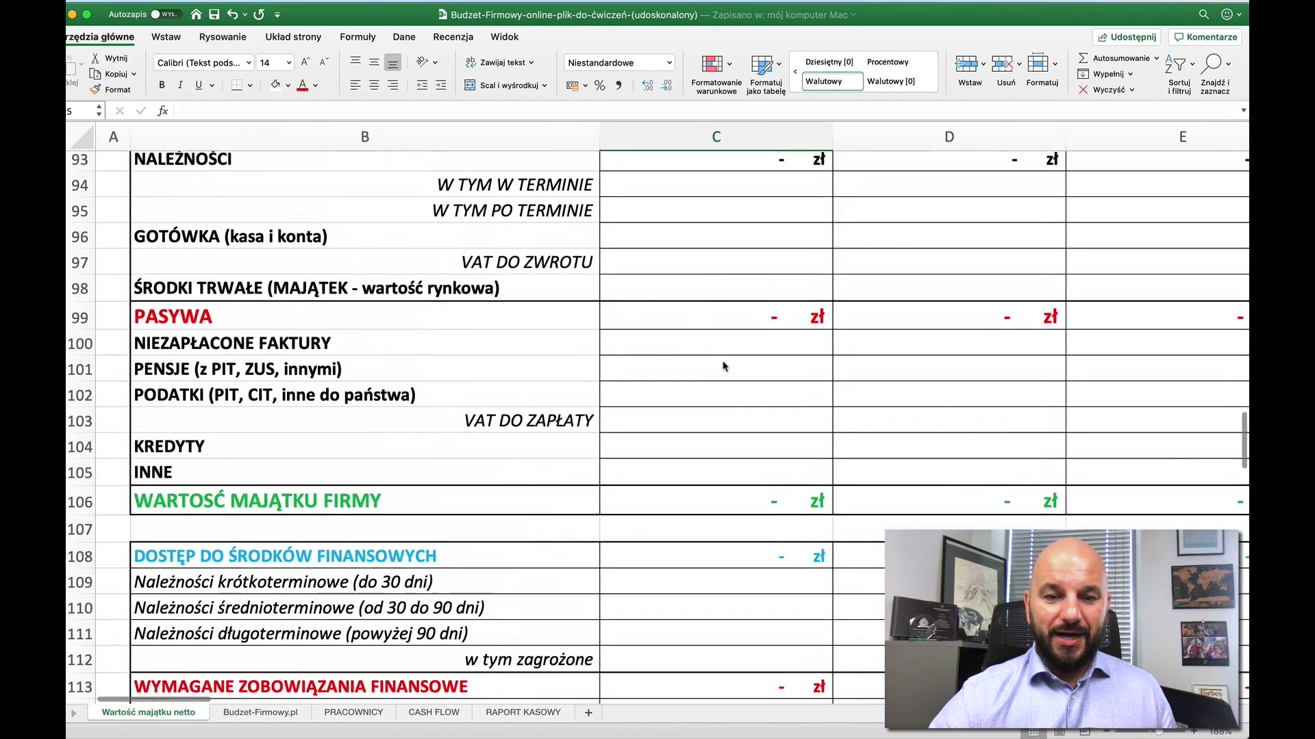
{"action": "scroll", "coordinate": [723, 367], "scroll_direction": "up", "scroll_amount": 2}
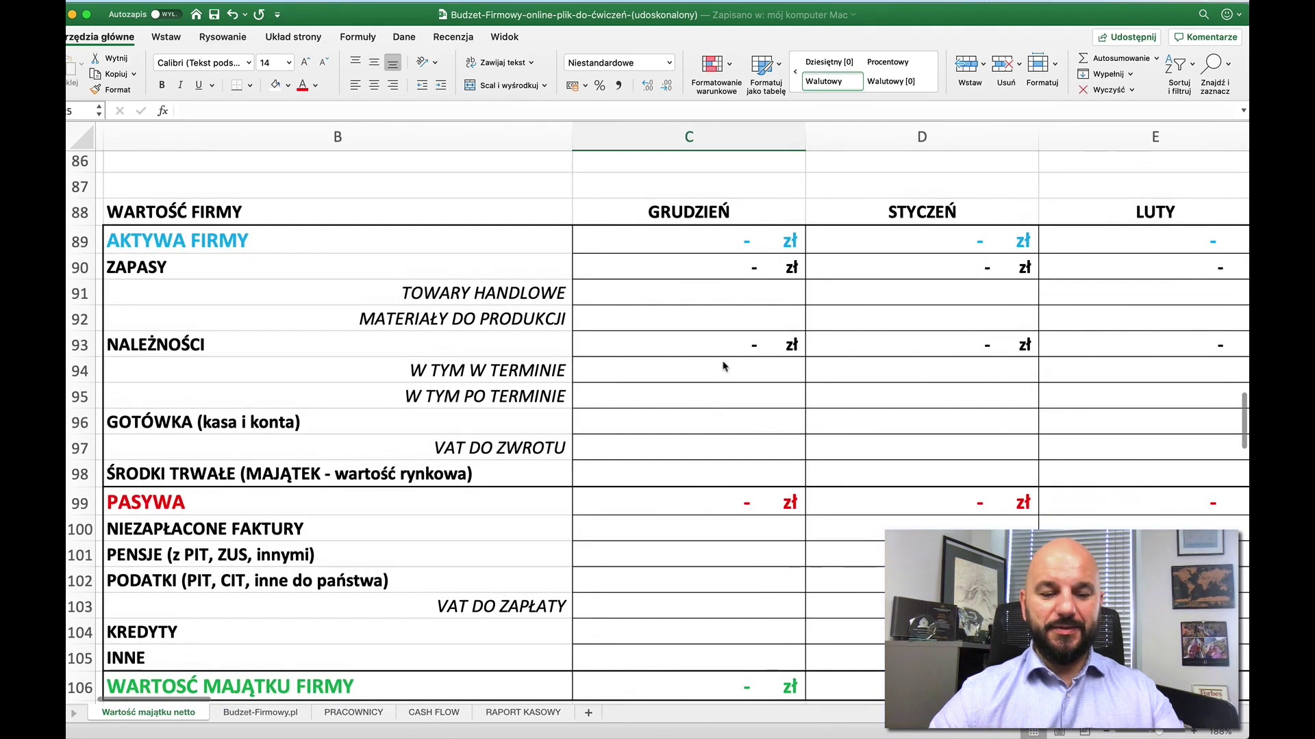
Step: Switch to Safari and view the free downloadable materials section on the biznes MBA home page
{"action": "key", "text": "super+Tab"}
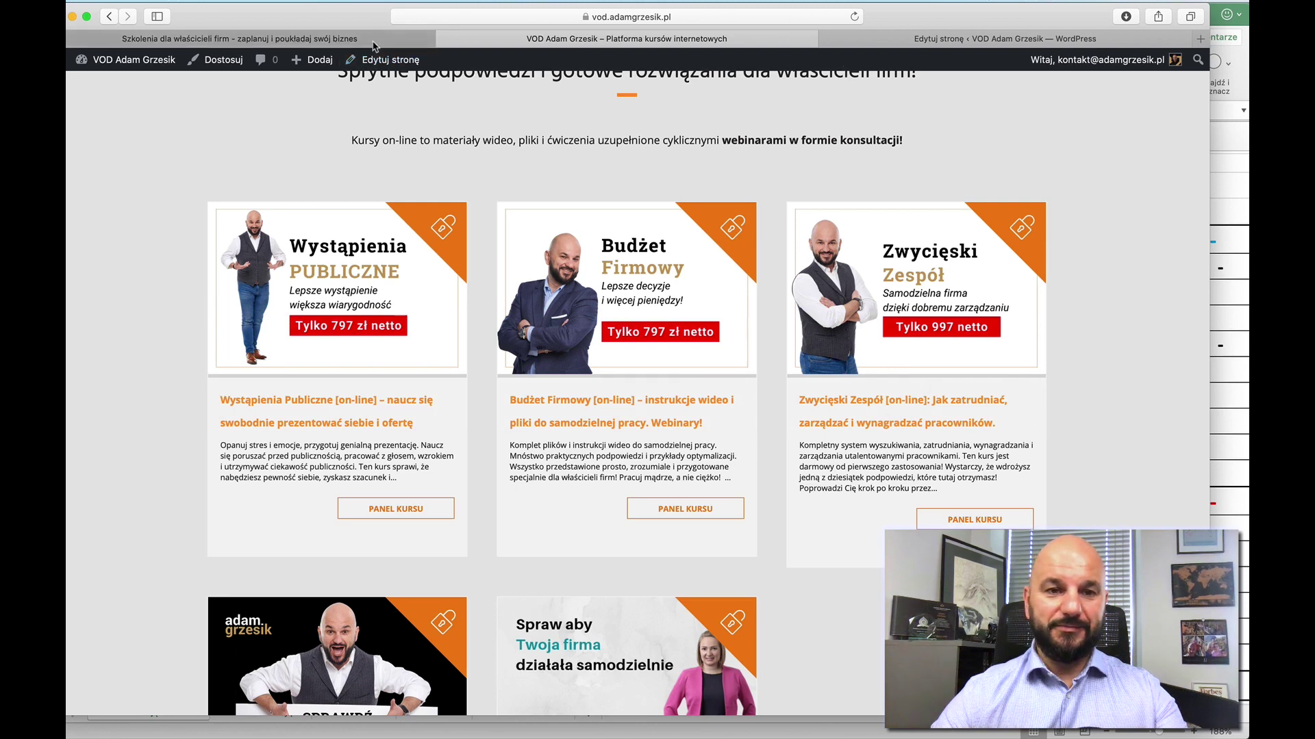
{"action": "left_click", "coordinate": [370, 39]}
{"action": "scroll", "coordinate": [384, 137], "scroll_direction": "up", "scroll_amount": 2}
{"action": "left_click", "coordinate": [325, 130]}
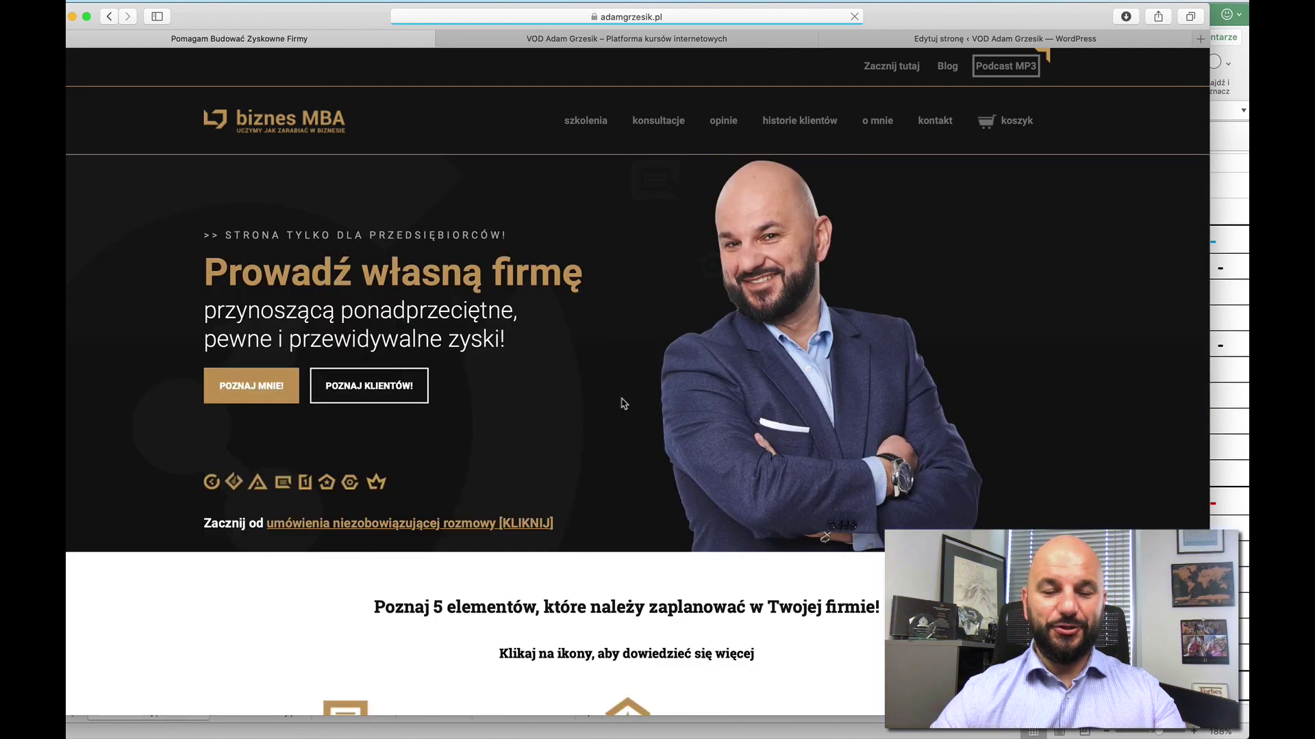
{"action": "scroll", "coordinate": [690, 500], "scroll_direction": "down", "scroll_amount": 10}
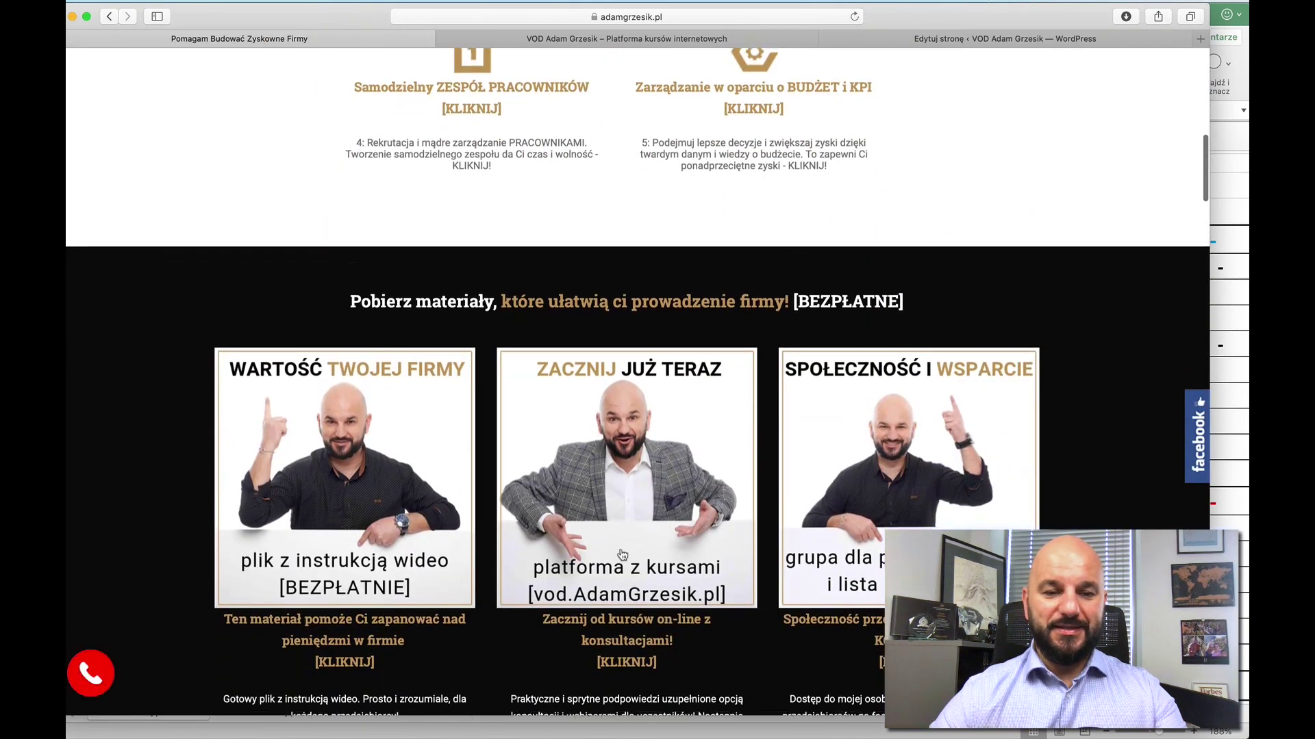
{"action": "scroll", "coordinate": [589, 432], "scroll_direction": "down", "scroll_amount": 2}
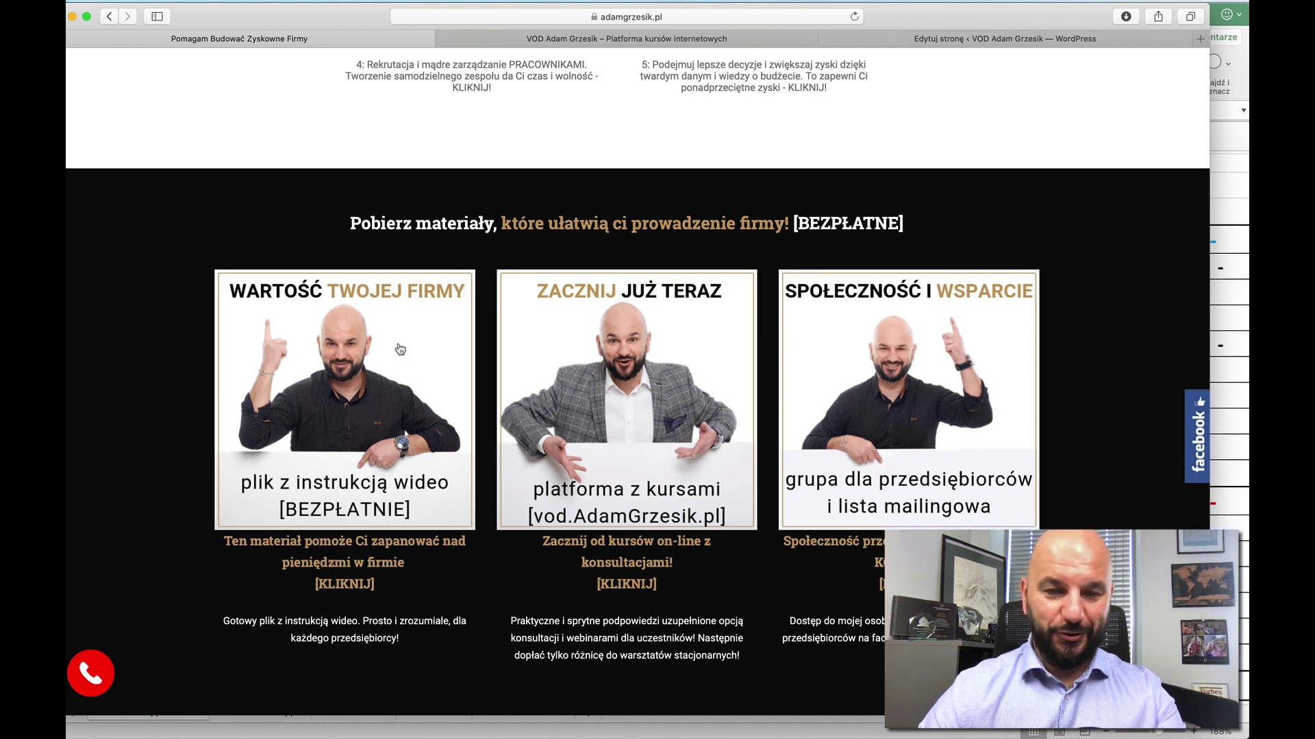
Step: Switch to Excel and enter the GRUDZIEŃ stock values: 30000 for TOWARY HANDLOWE and 10000 for MATERIAŁY DO PRODUKCJI
{"action": "key", "text": "super+Tab"}
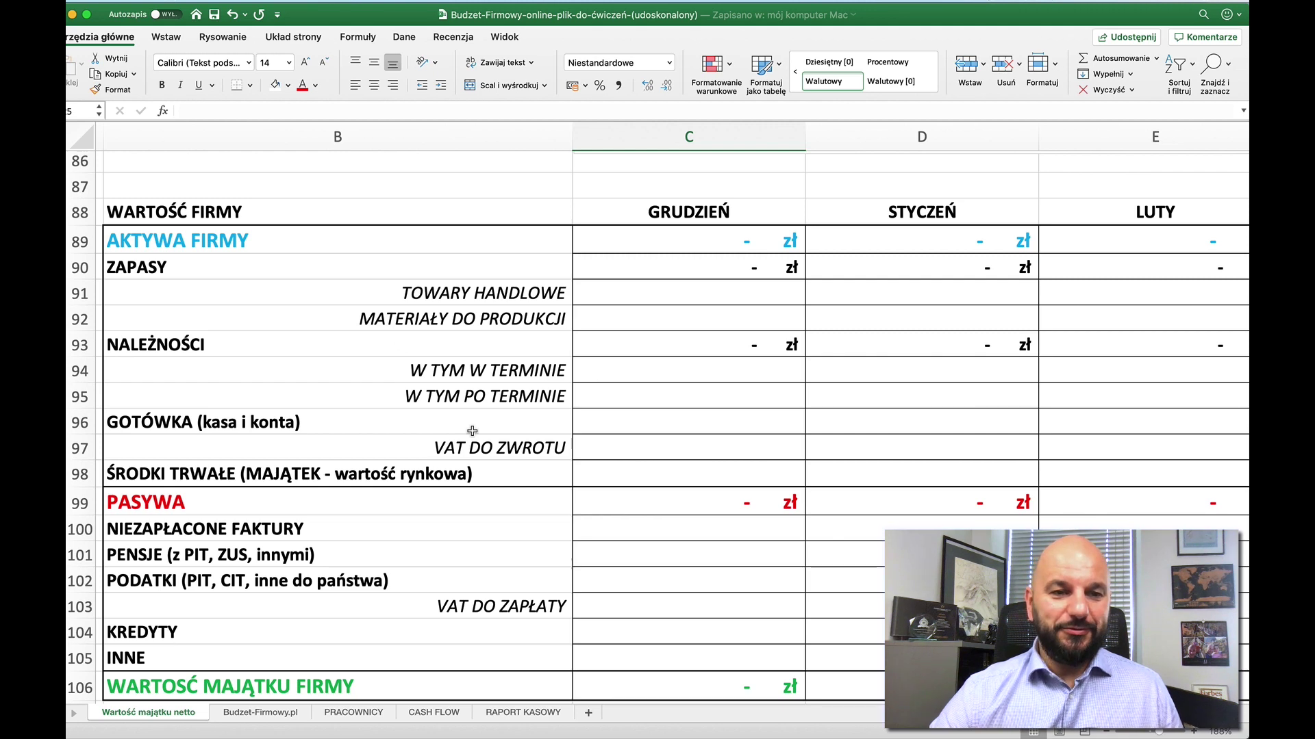
{"action": "scroll", "coordinate": [473, 431], "scroll_direction": "down", "scroll_amount": 2}
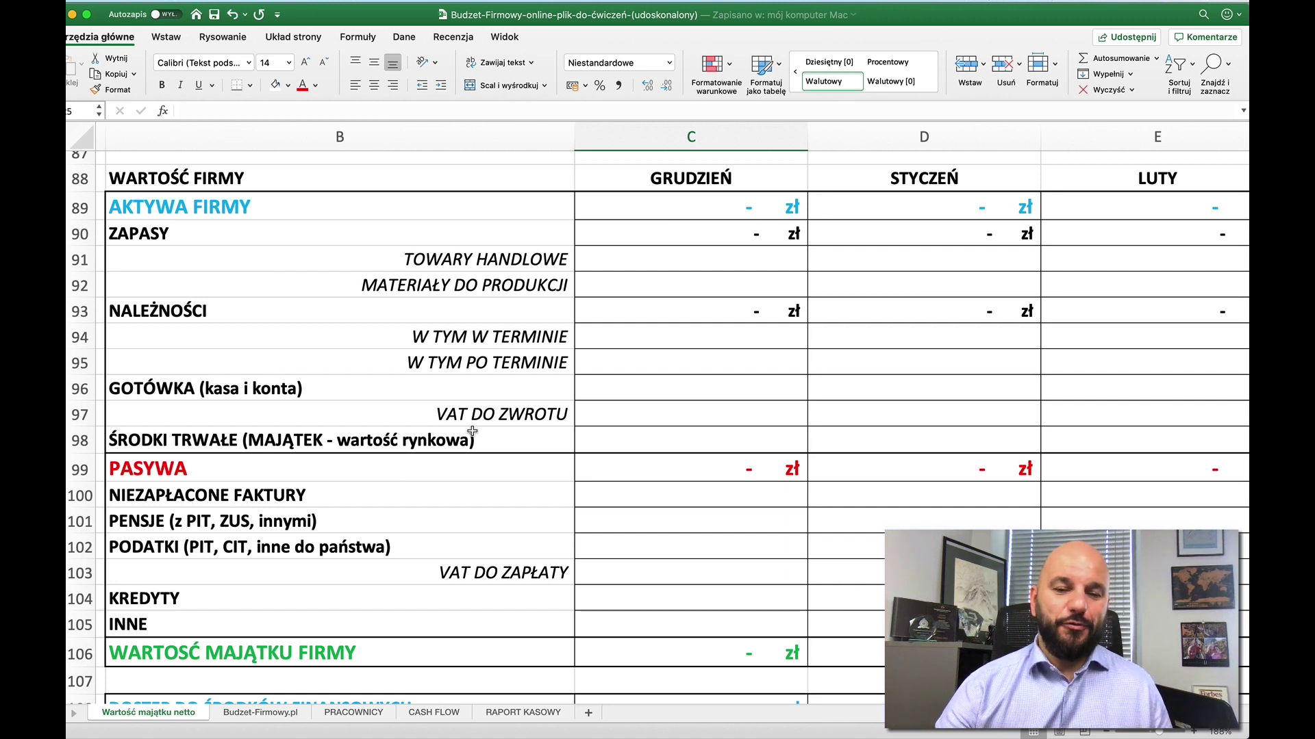
{"action": "left_click", "coordinate": [707, 260]}
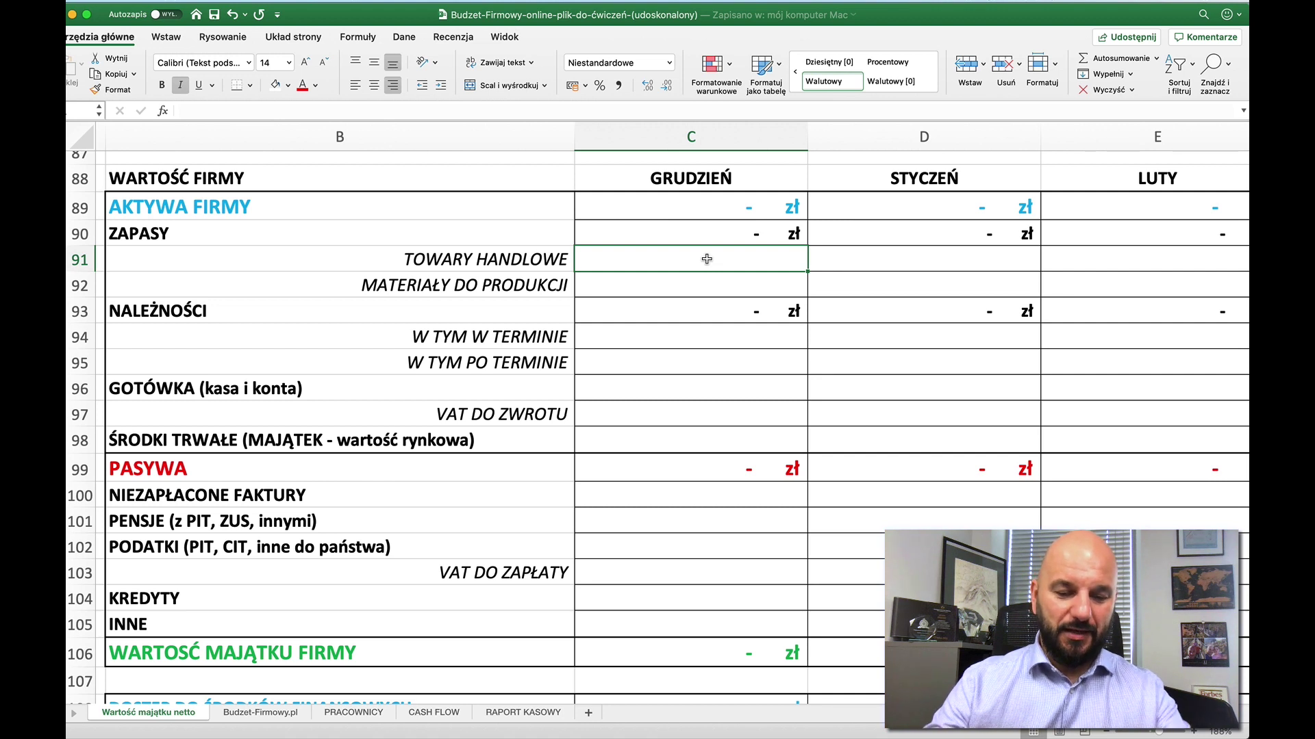
{"action": "type", "text": "30 00"}
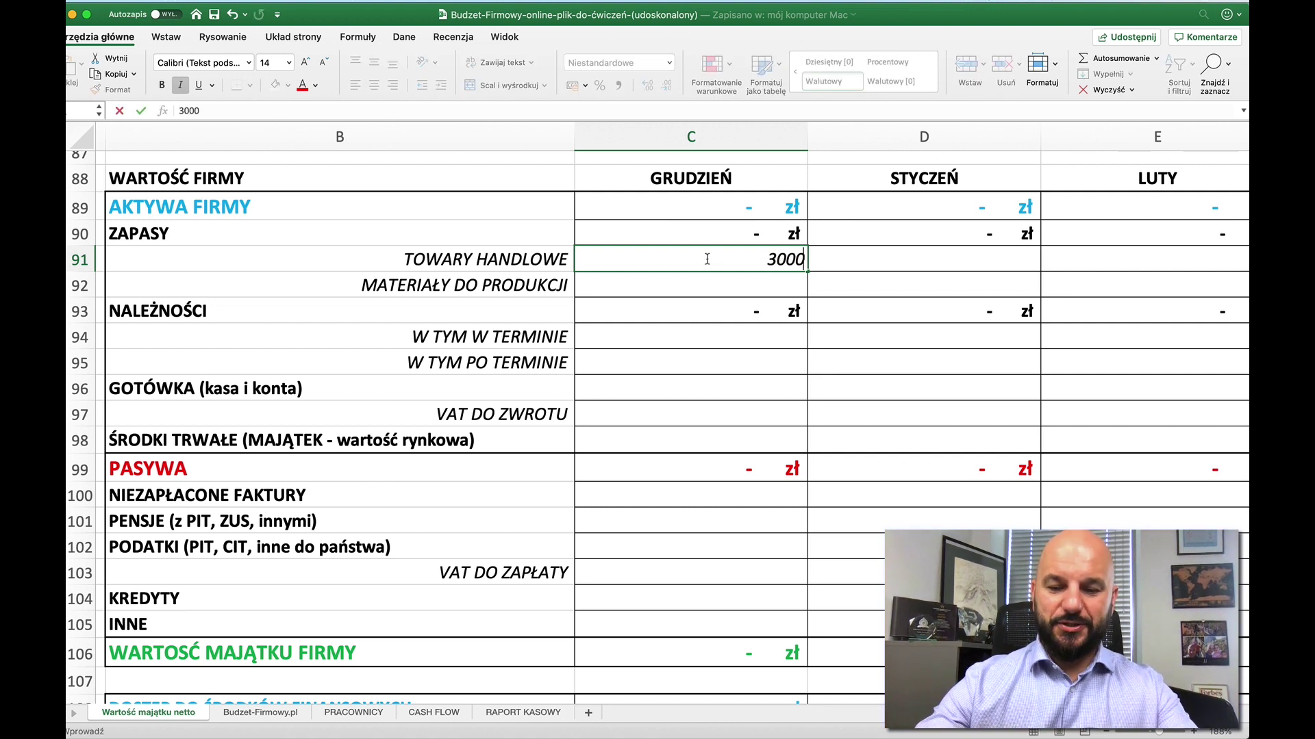
{"action": "type", "text": "0"}
{"action": "key", "text": "Return"}
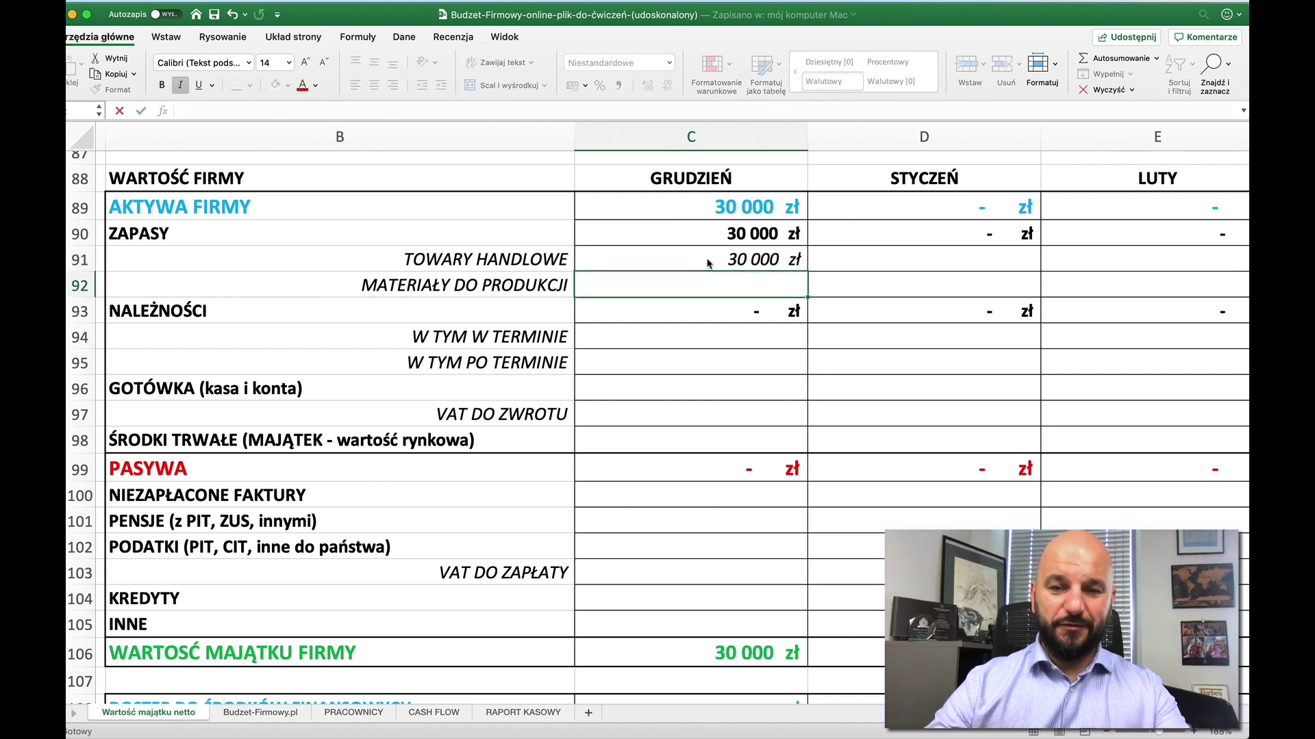
{"action": "type", "text": "1"}
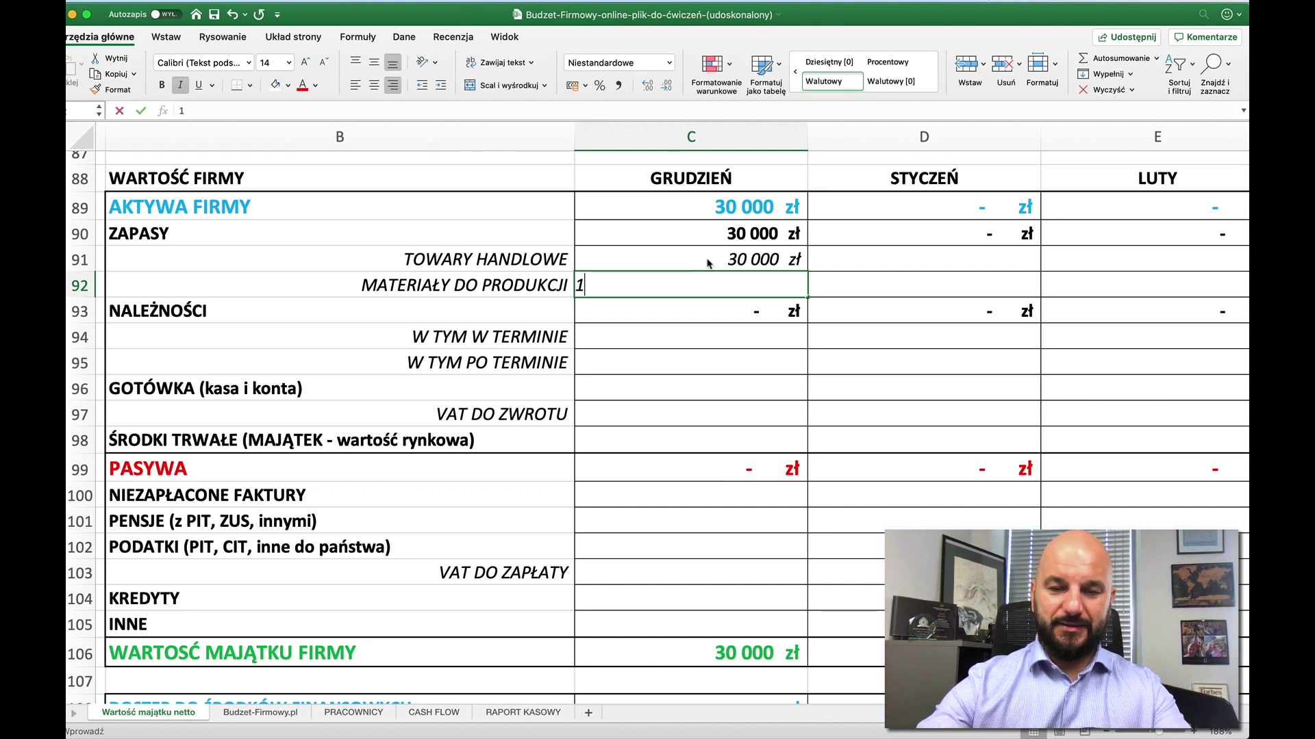
{"action": "type", "text": "0000"}
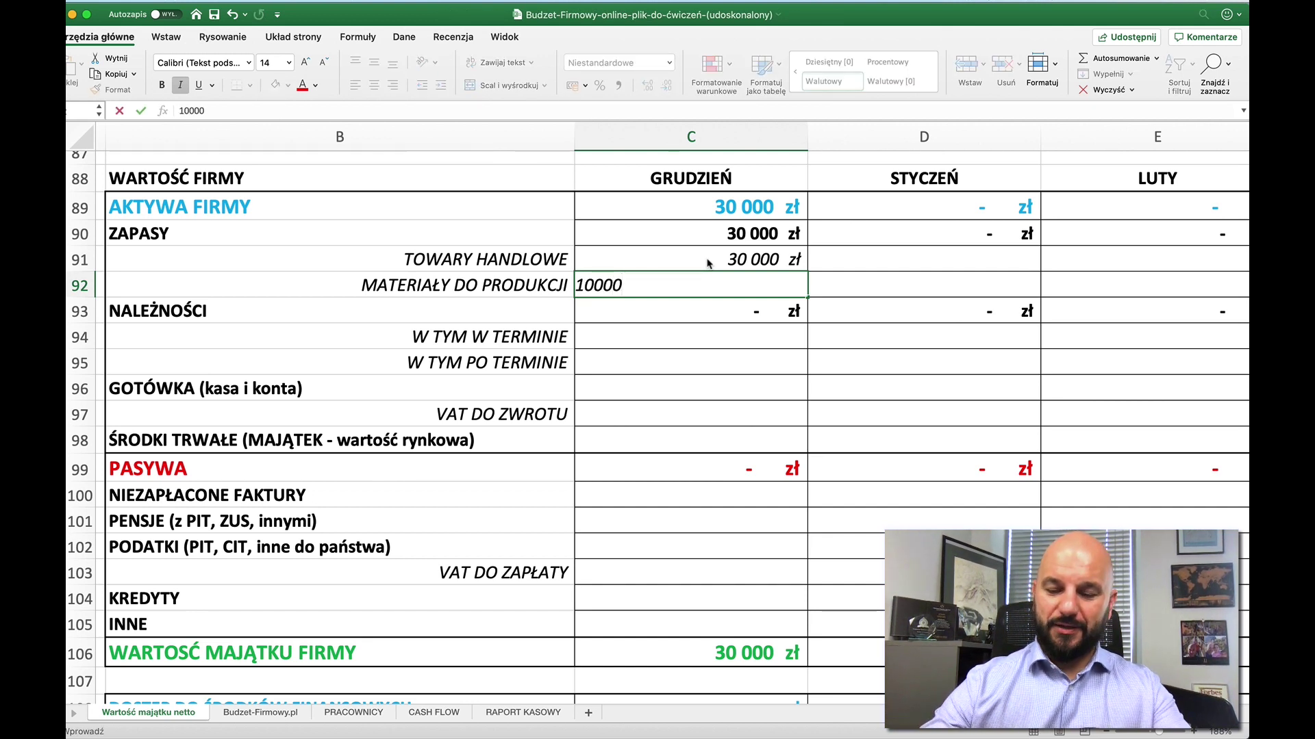
{"action": "key", "text": "Return"}
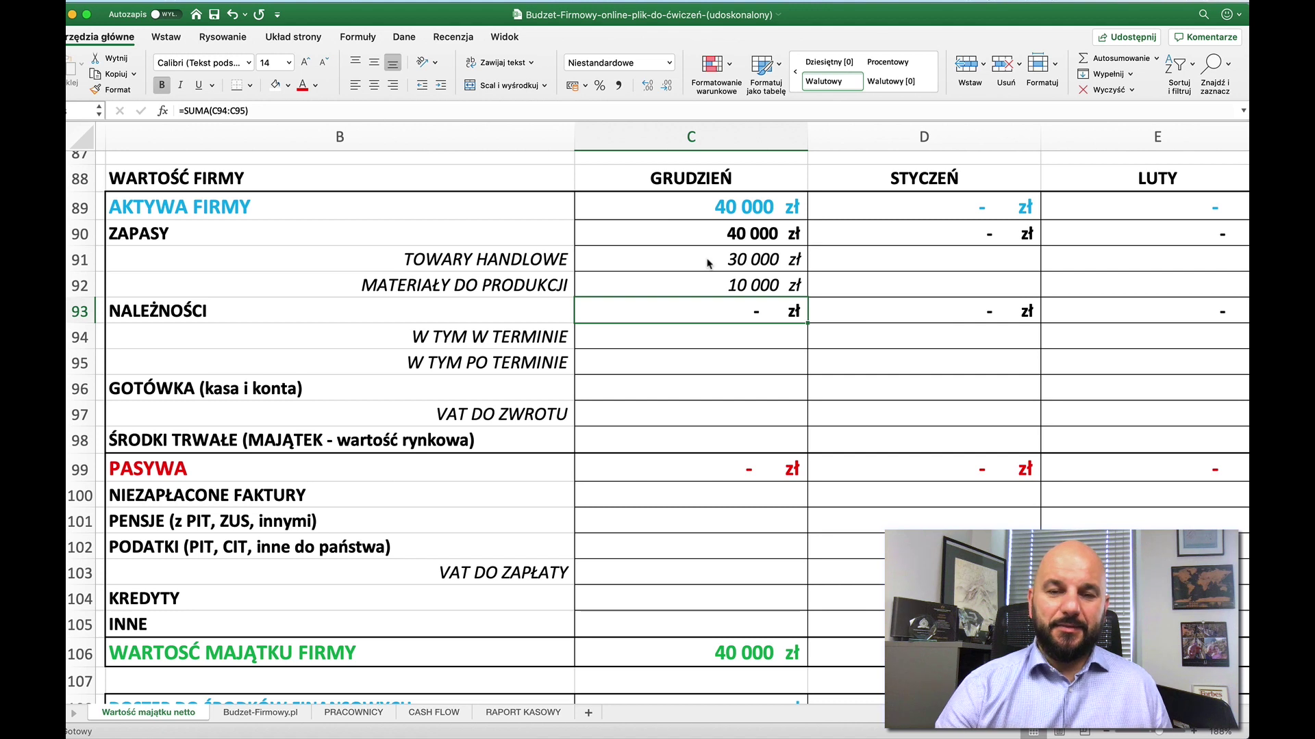
Step: Enter the GRUDZIEŃ receivables under NALEŻNOŚCI: 10000 for W TYM W TERMINIE and 3000 for W TYM PO TERMINIE
{"action": "key", "text": "Down"}
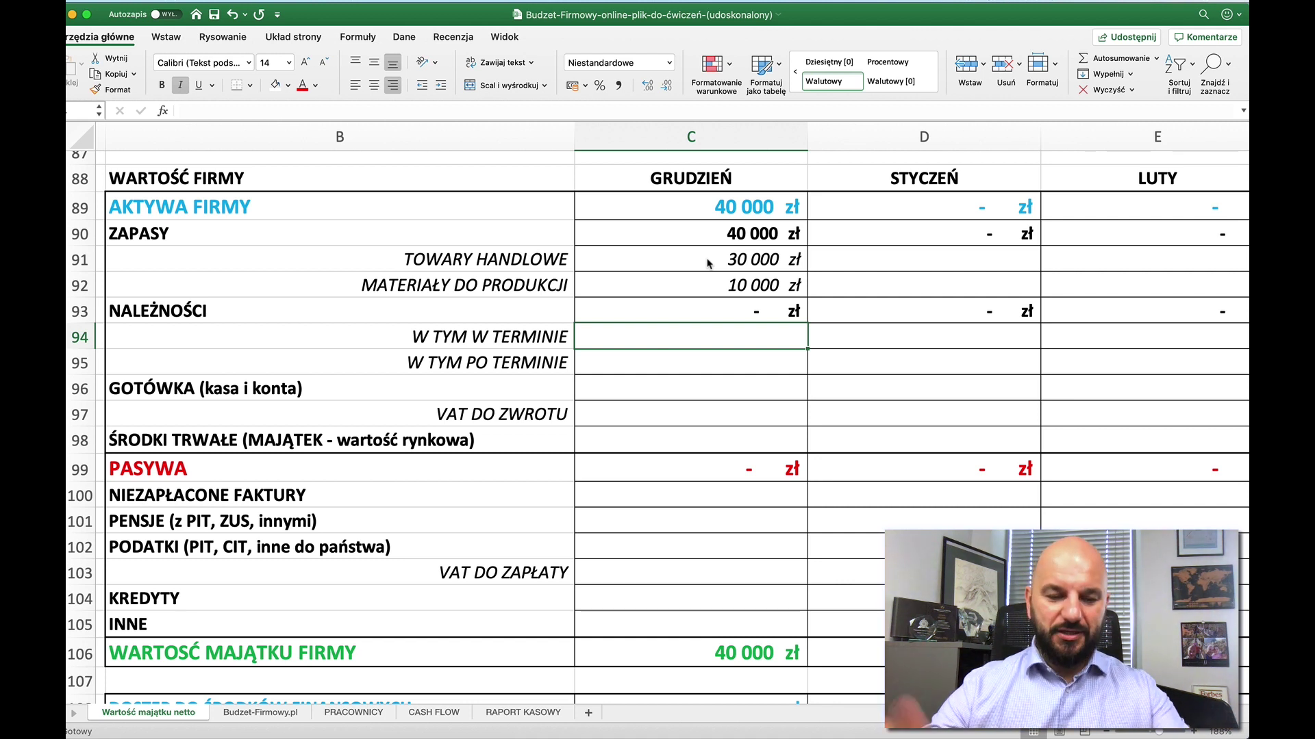
{"action": "type", "text": "10000"}
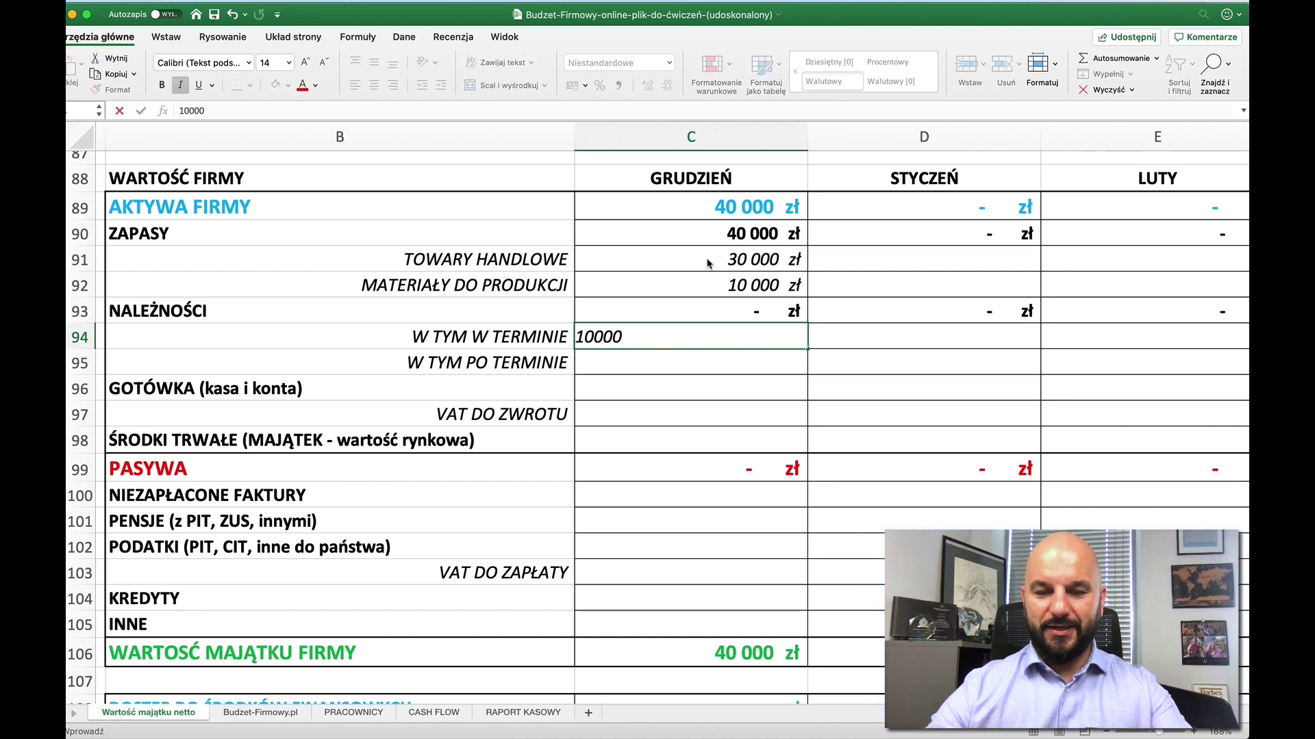
{"action": "key", "text": "Return"}
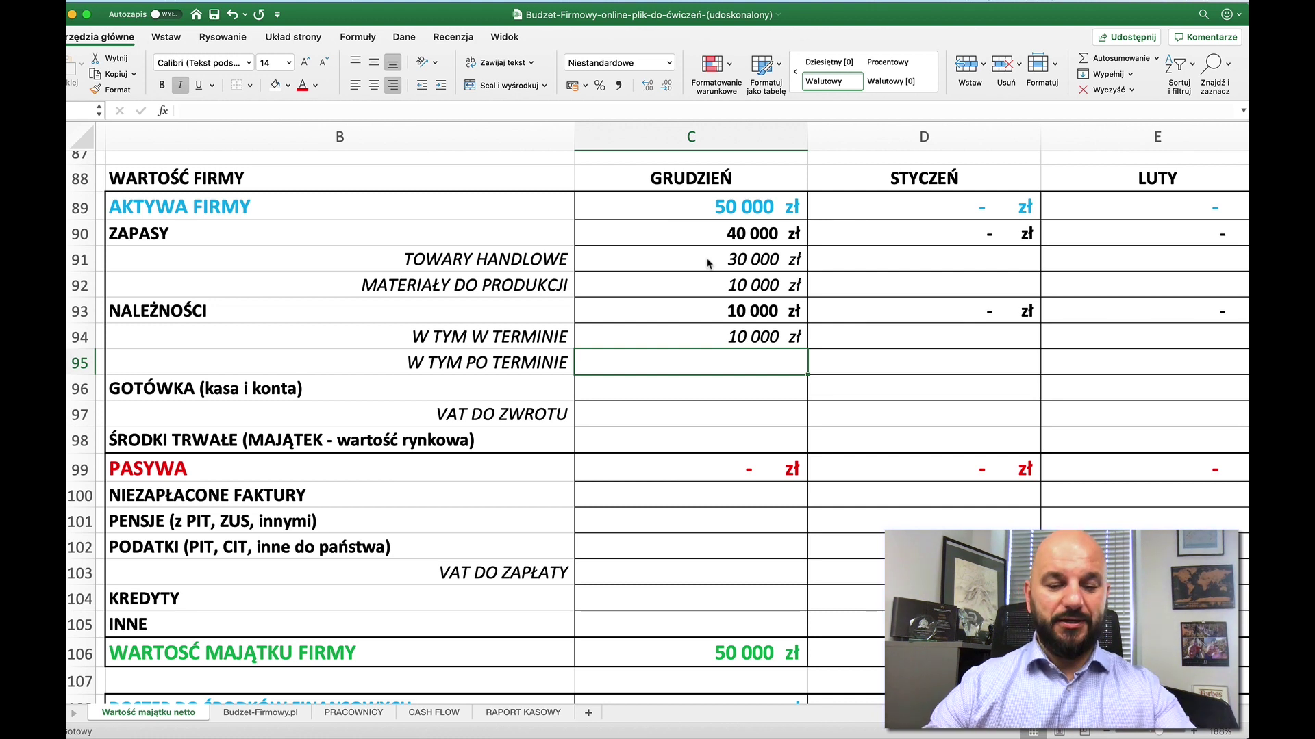
{"action": "type", "text": "3000"}
{"action": "key", "text": "Return"}
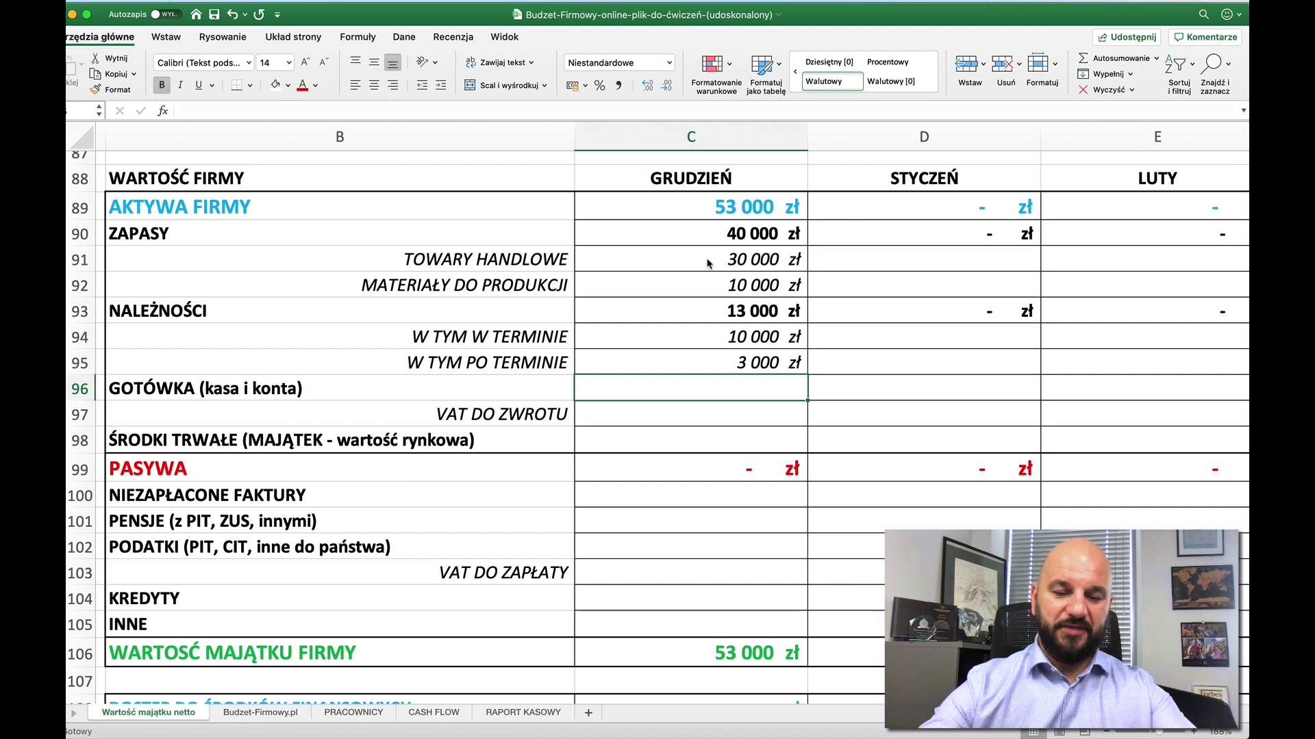
Step: Enter the GRUDZIEŃ value of GOTÓWKA (kasa i konta) as the formula =2000+12000+10000
{"action": "type", "text": "=2000"}
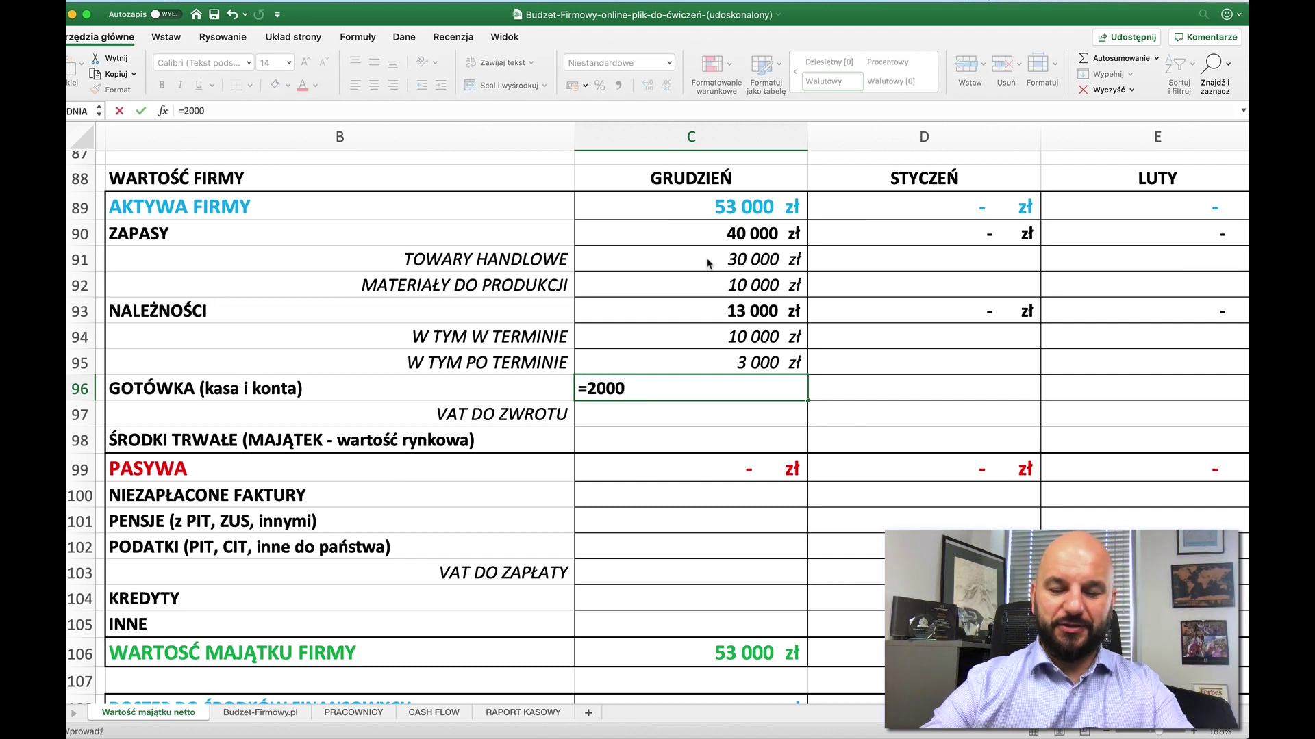
{"action": "type", "text": "+"}
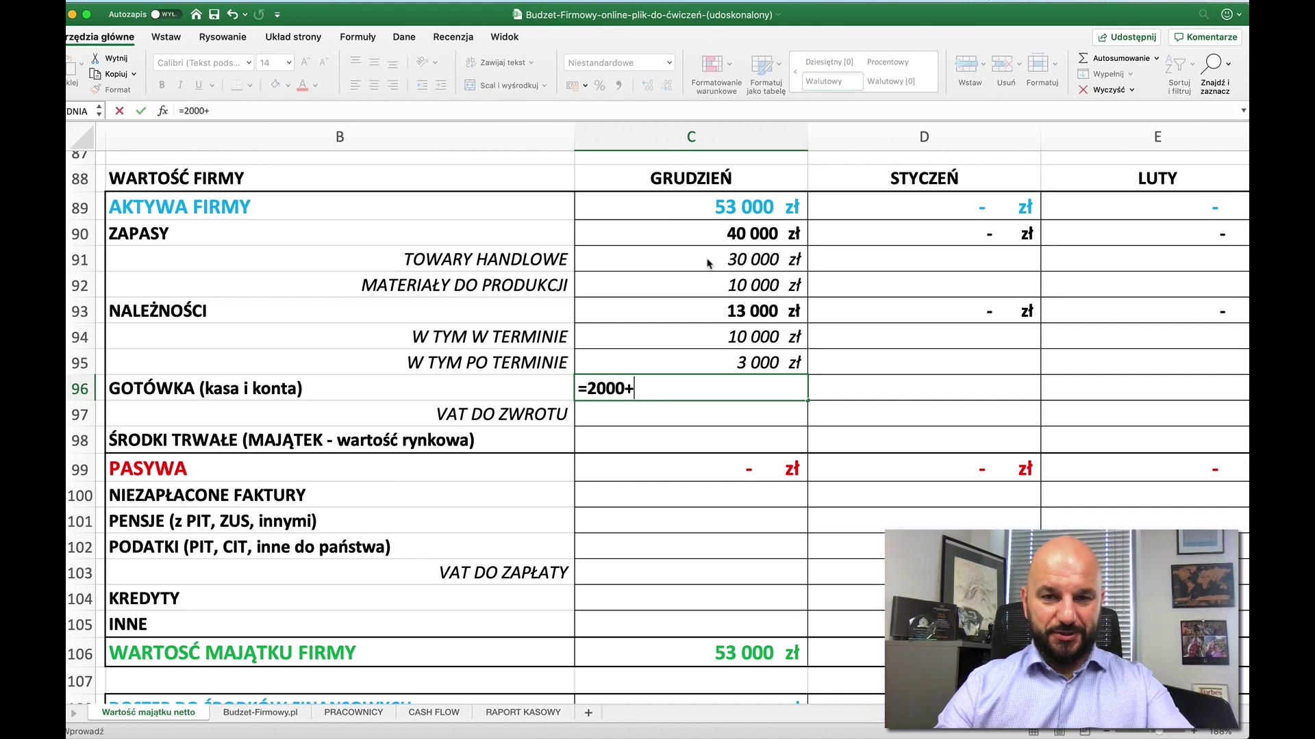
{"action": "type", "text": "1200"}
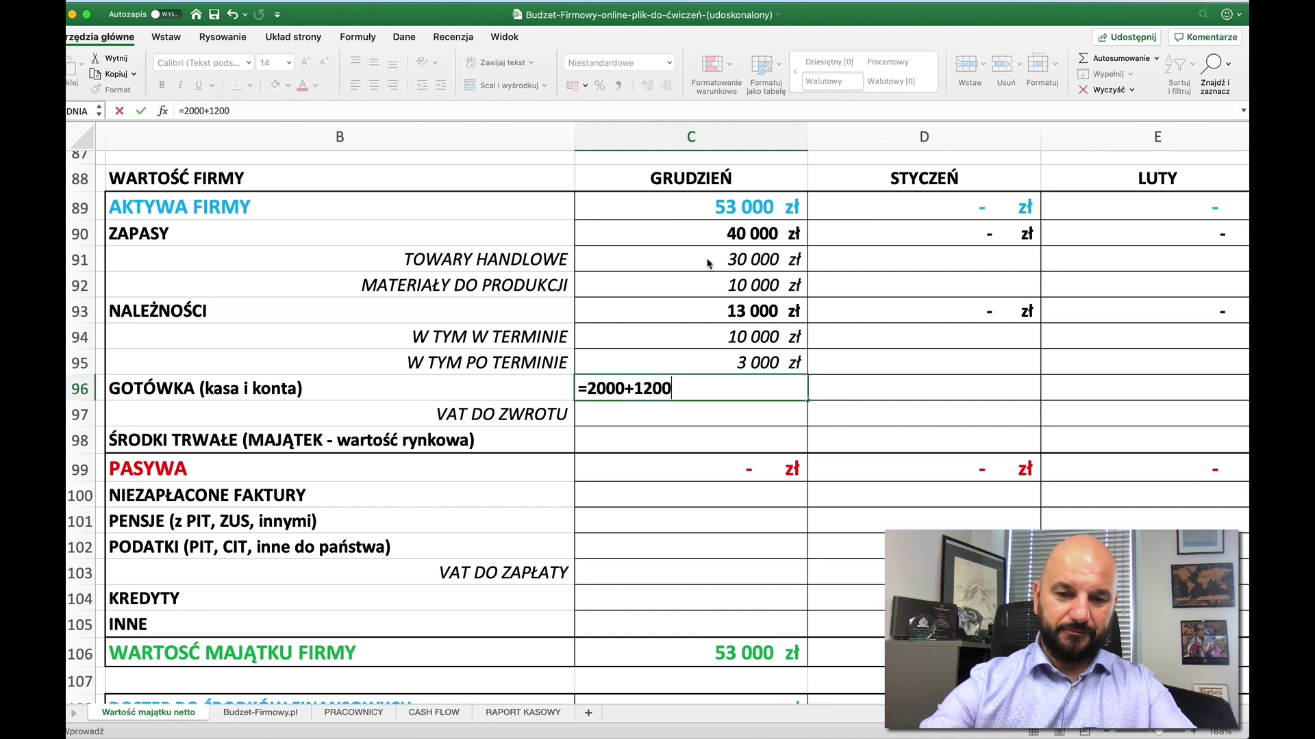
{"action": "type", "text": "0+"}
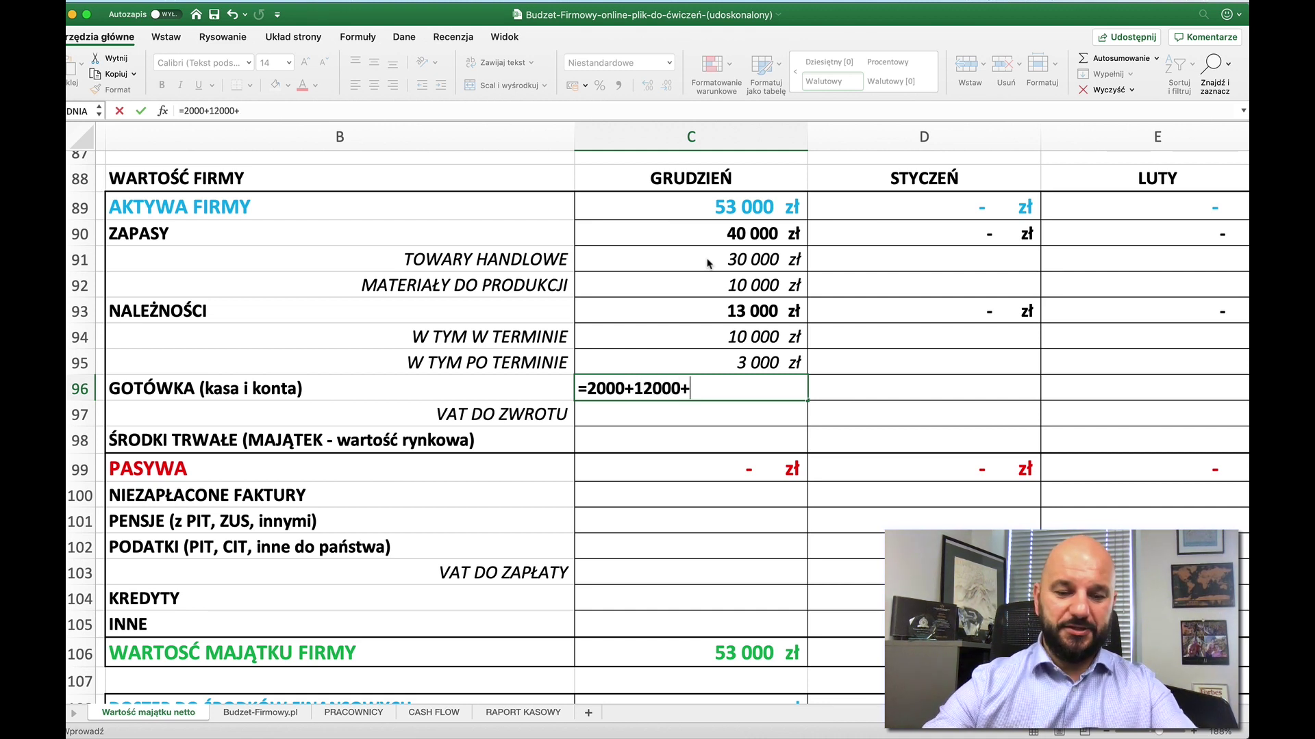
{"action": "type", "text": "10000"}
{"action": "key", "text": "Return"}
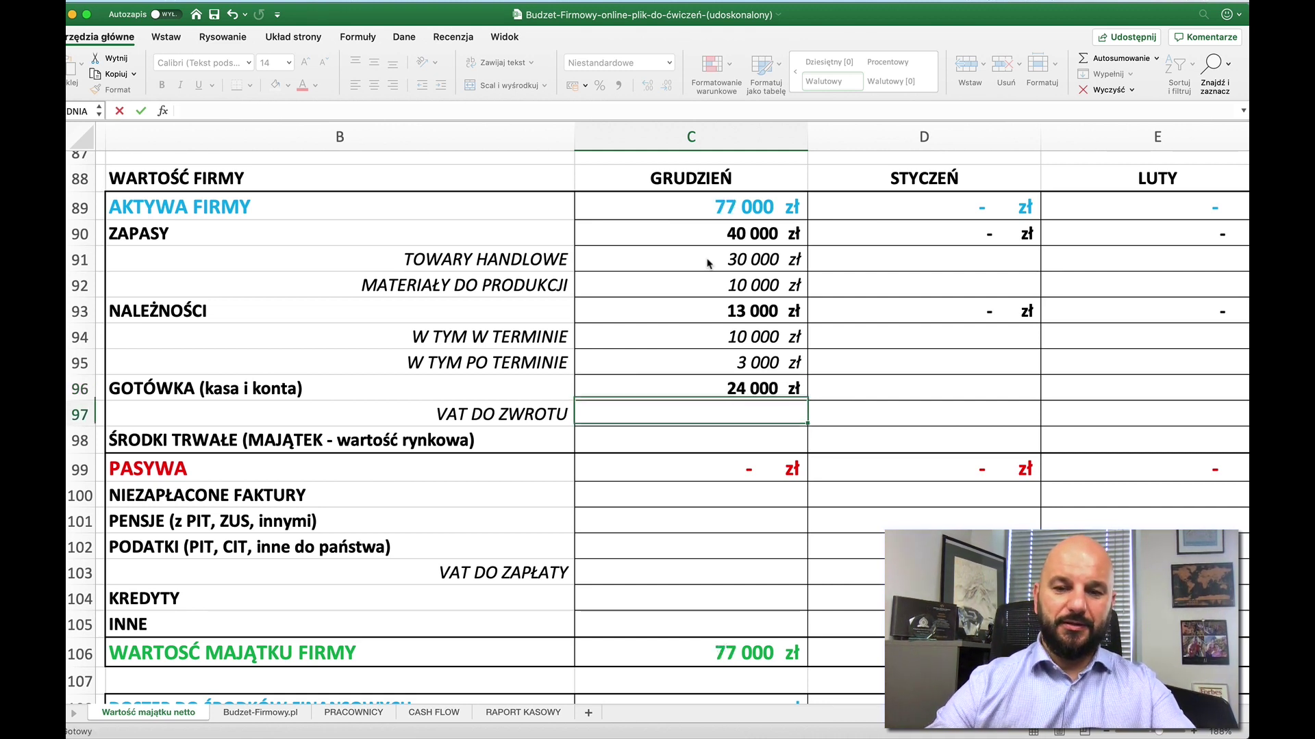
{"action": "key", "text": "Up"}
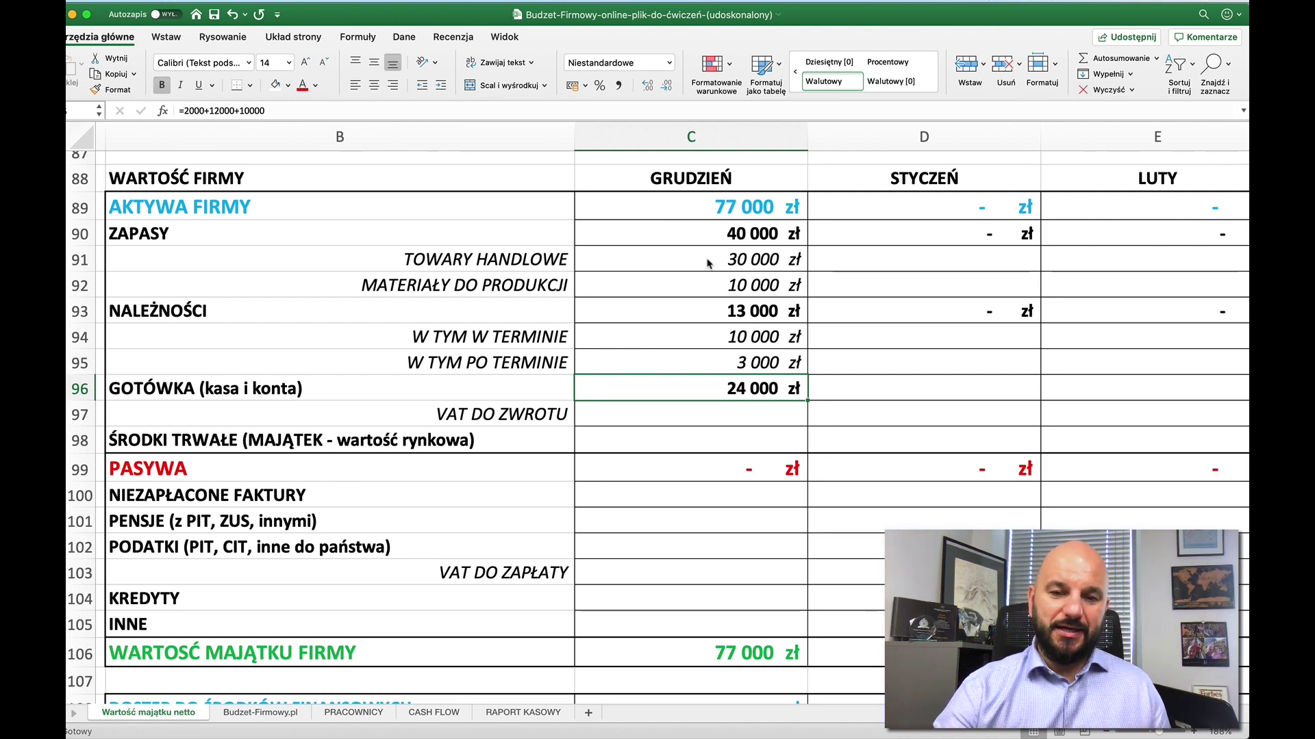
Step: Enter 5000 as the GRUDZIEŃ value of VAT DO ZWROTU
{"action": "key", "text": "Down"}
{"action": "type", "text": "5 00"}
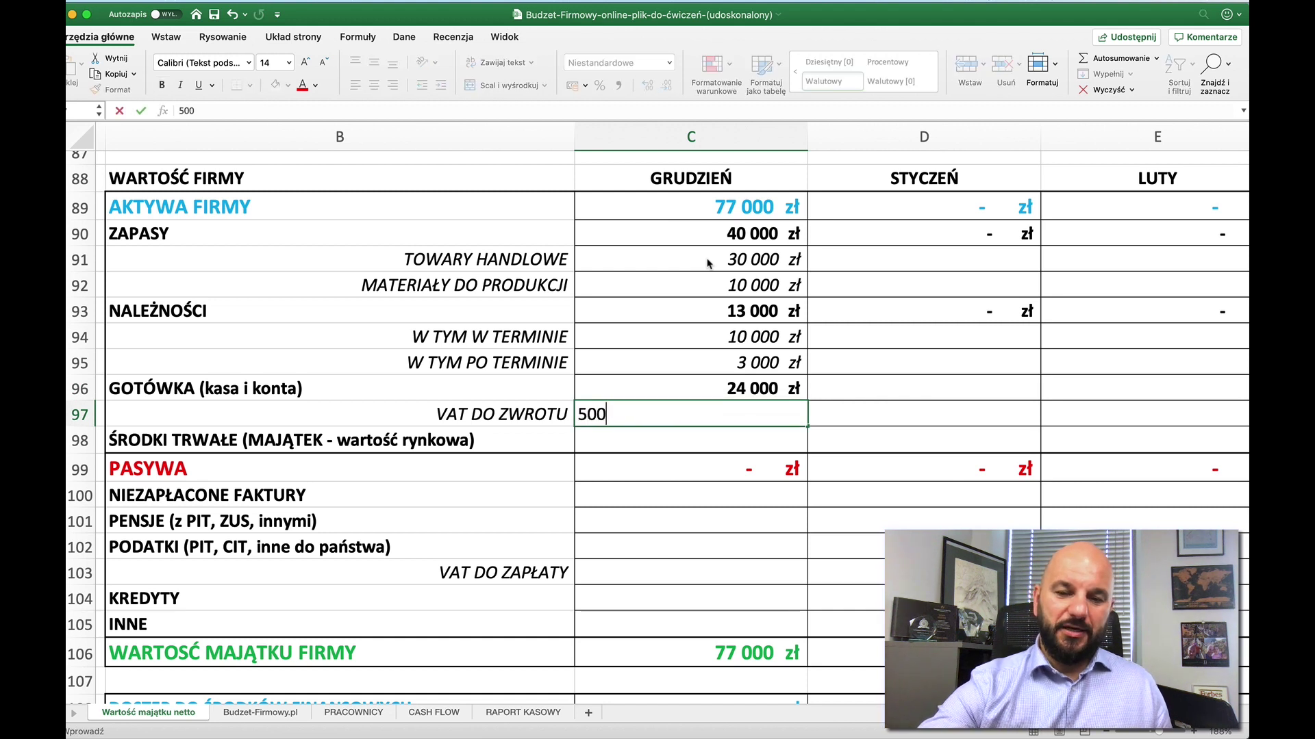
{"action": "type", "text": "0"}
{"action": "key", "text": "Return"}
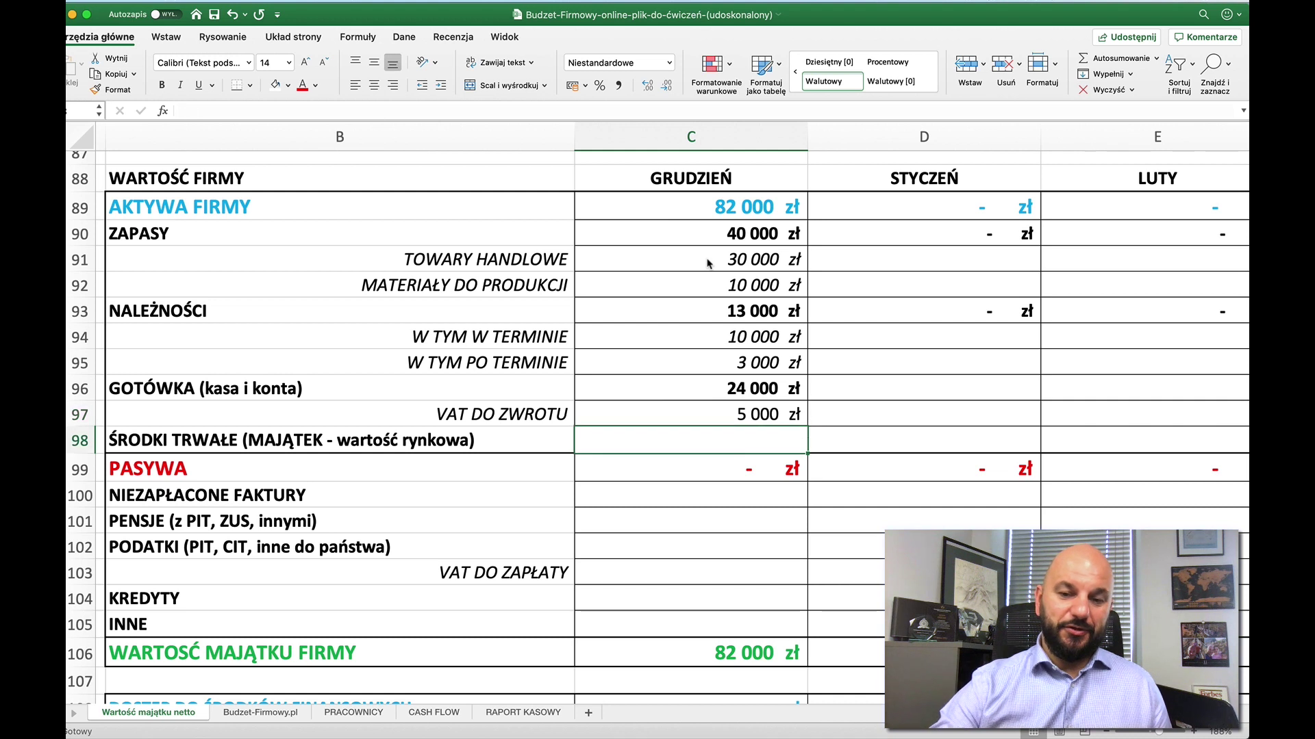
Step: Make the GRUDZIEŃ cell of ŚRODKI TRWAŁE (MAJĄTEK - wartość rynkowa) bold and enter 150000 in it
{"action": "key", "text": "super+b"}
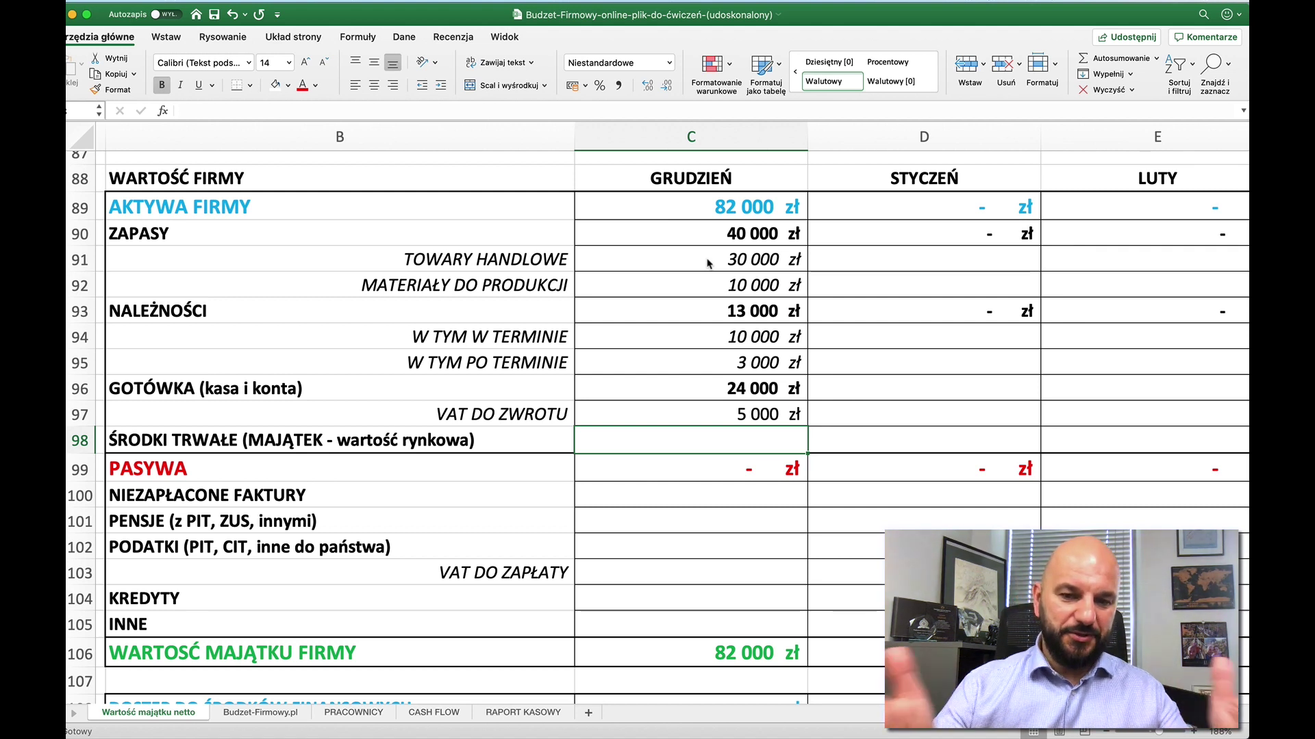
{"action": "type", "text": "150 000"}
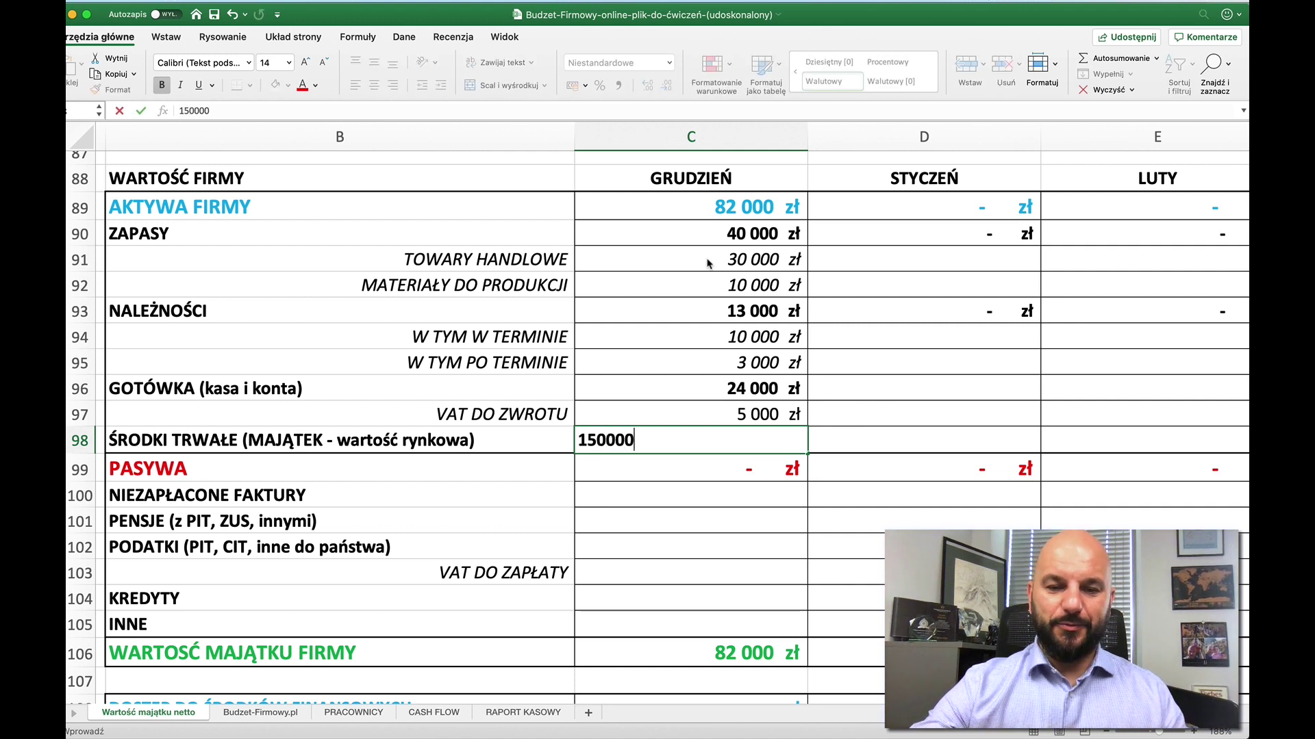
{"action": "key", "text": "Return"}
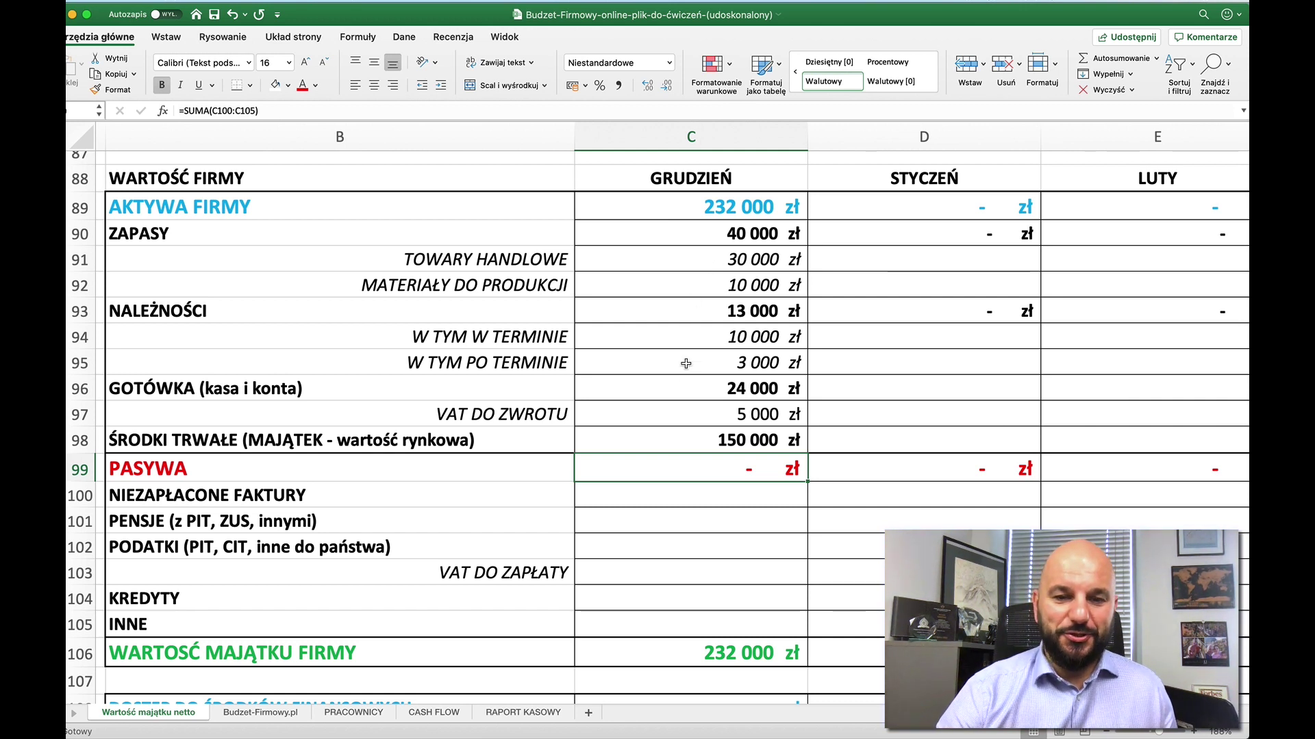
Step: Enter the GRUDZIEŃ value of NIEZAPŁACONE FAKTURY as the formula =12000+10000+8000
{"action": "left_click", "coordinate": [709, 491]}
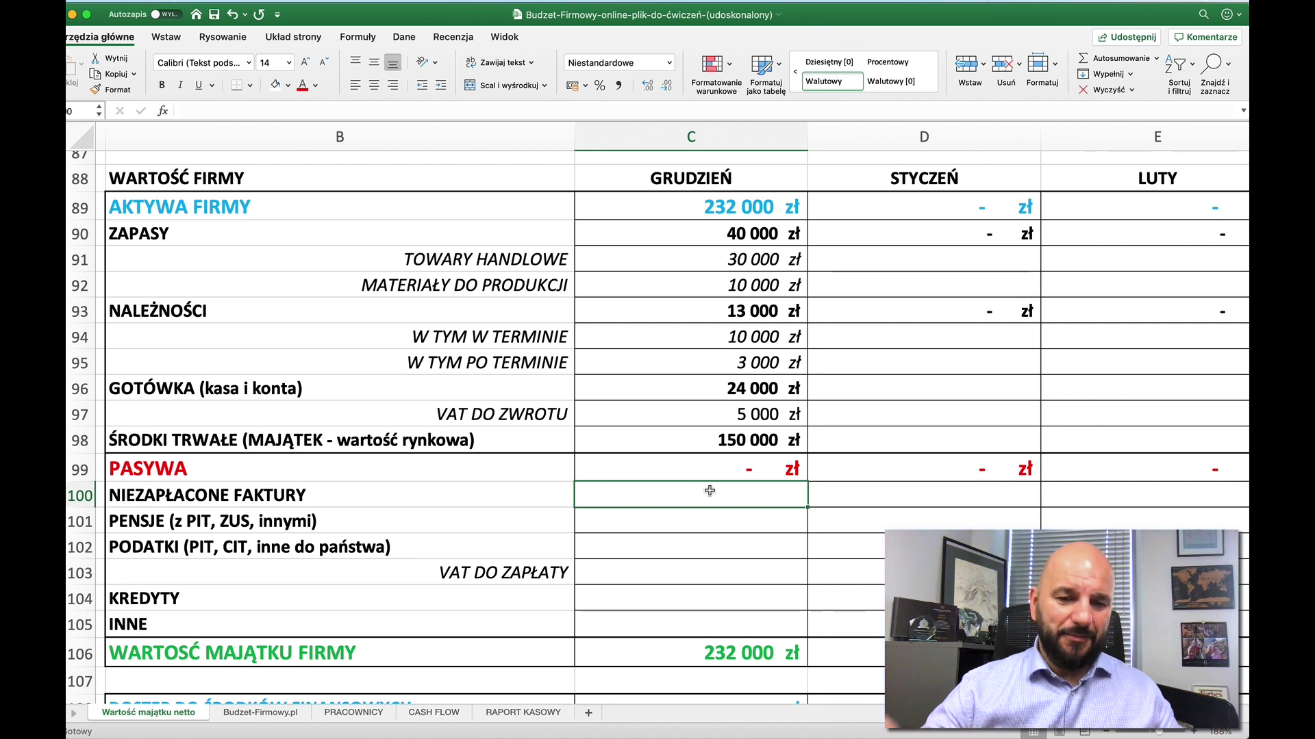
{"action": "type", "text": "="}
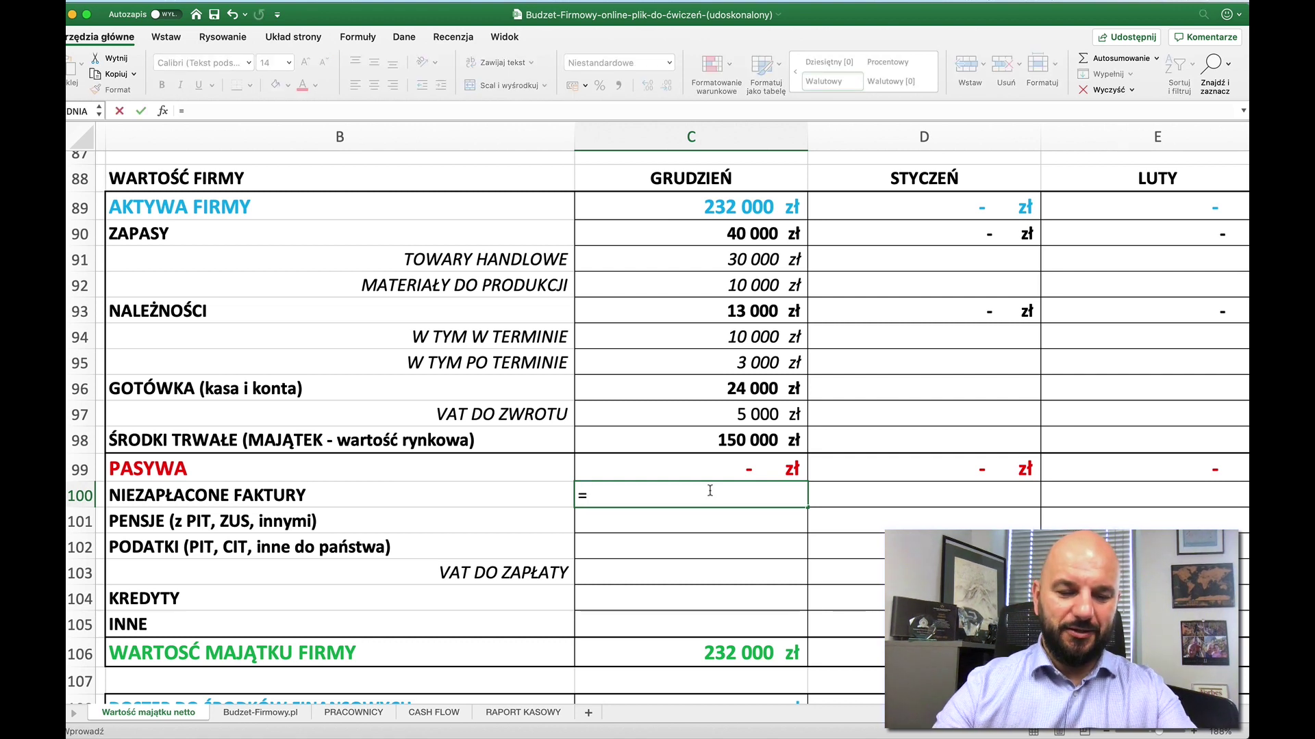
{"action": "type", "text": "120000"}
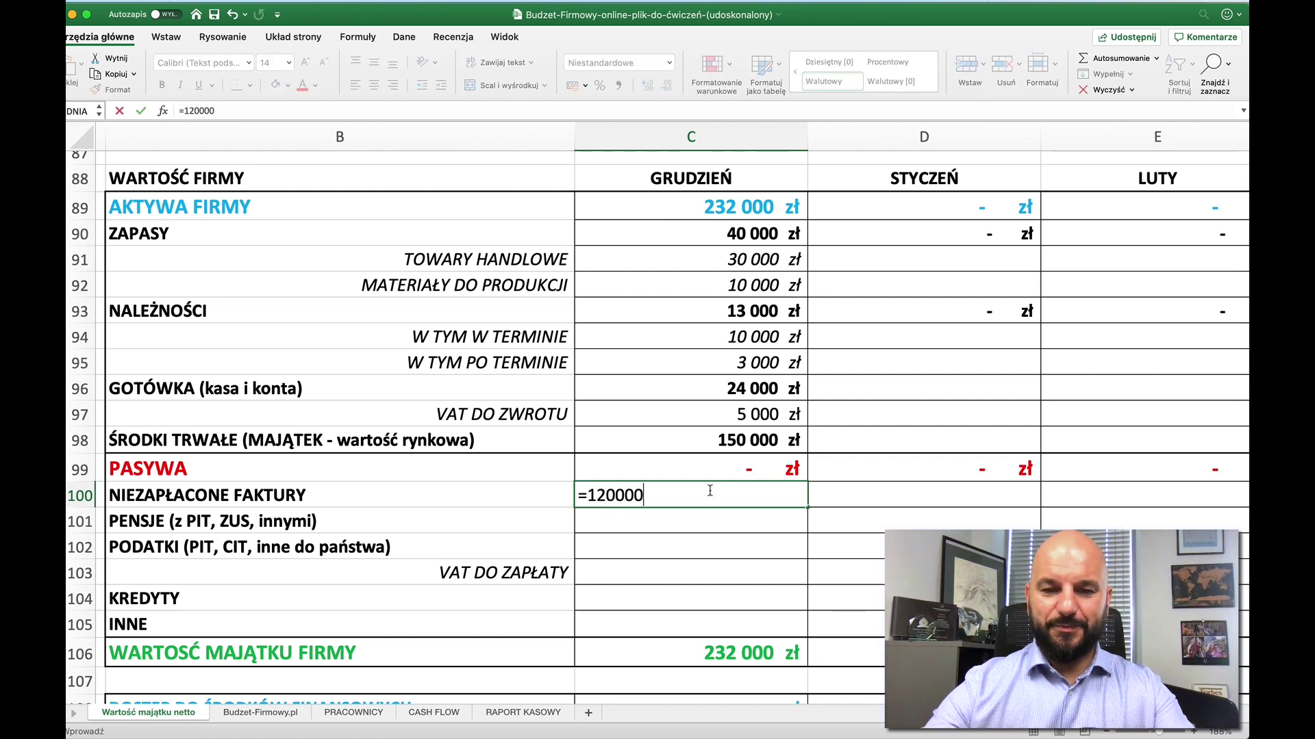
{"action": "key", "text": "BackSpace"}
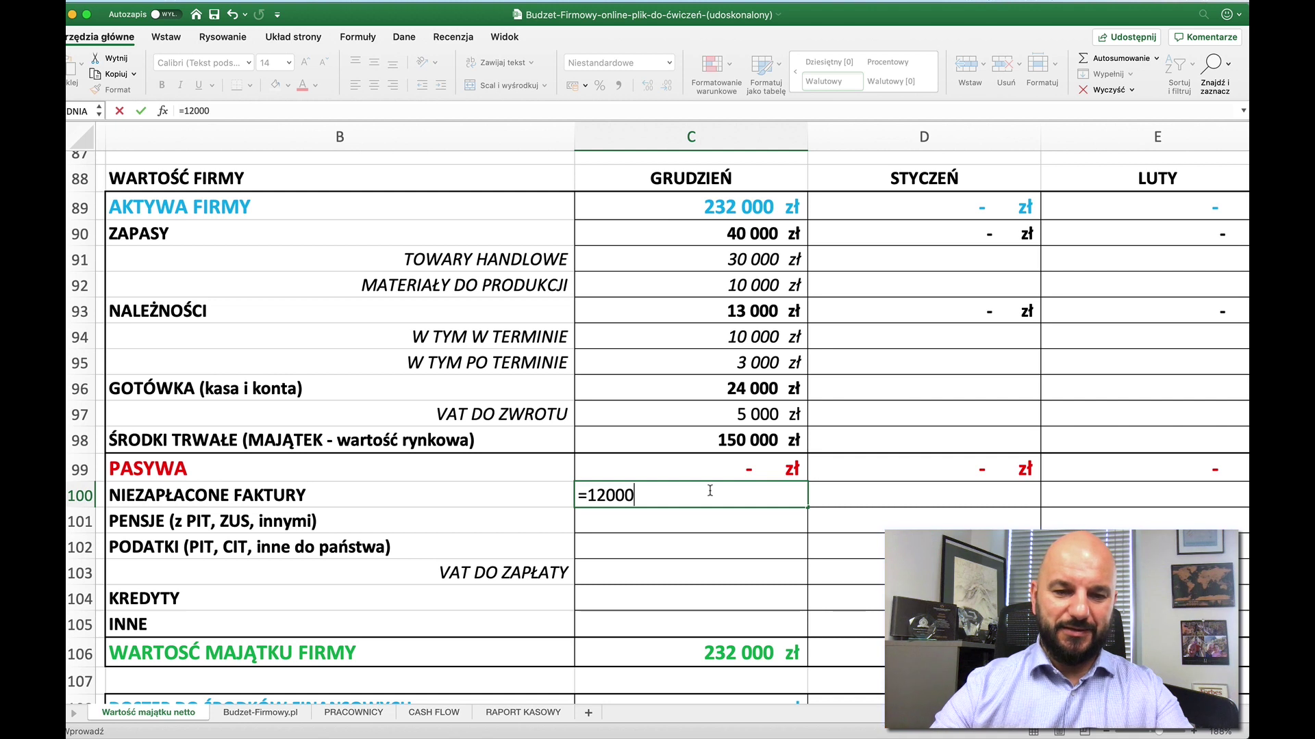
{"action": "type", "text": "+"}
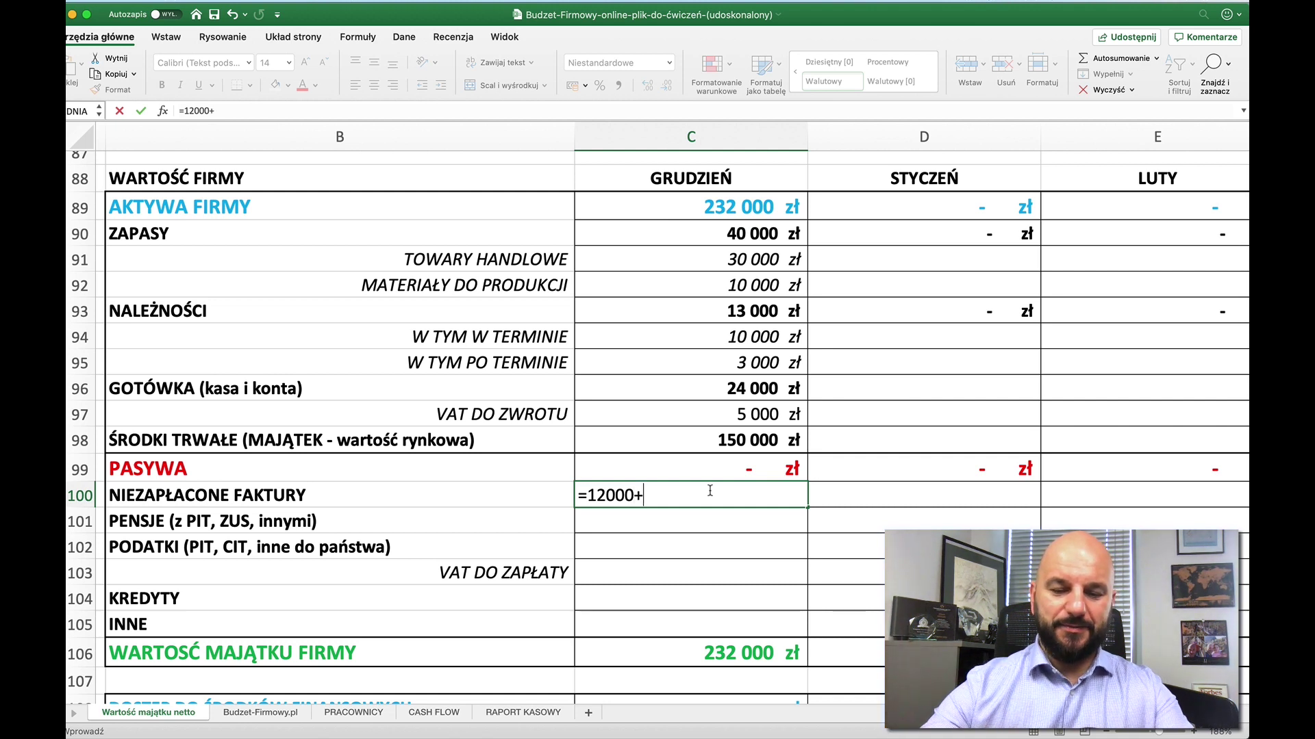
{"action": "type", "text": "10000"}
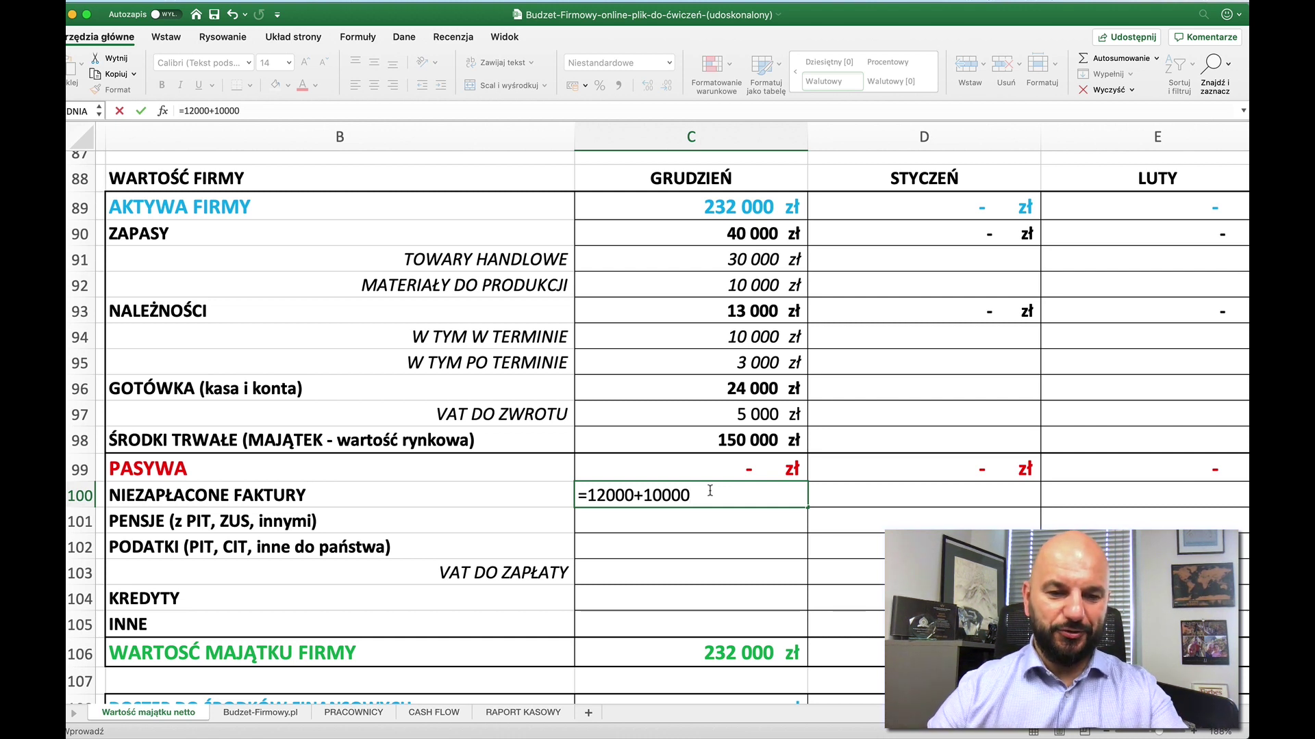
{"action": "type", "text": "+"}
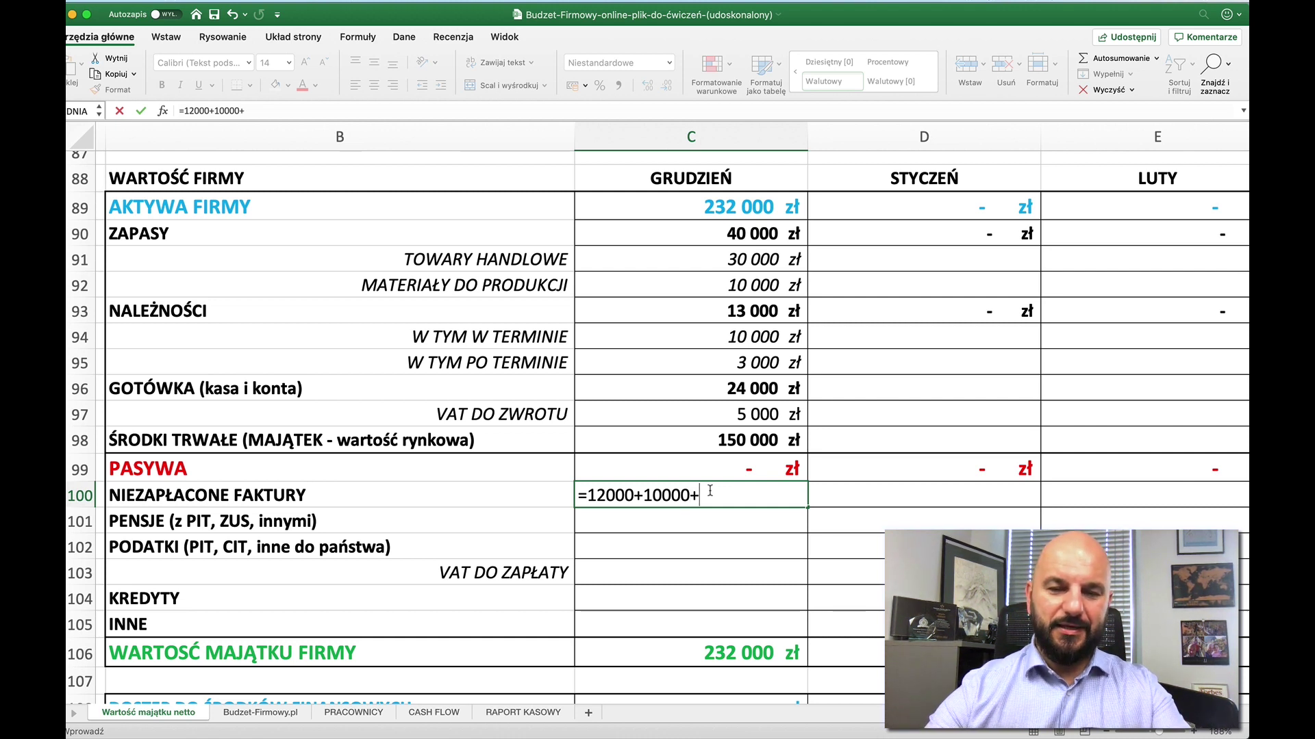
{"action": "type", "text": "8000"}
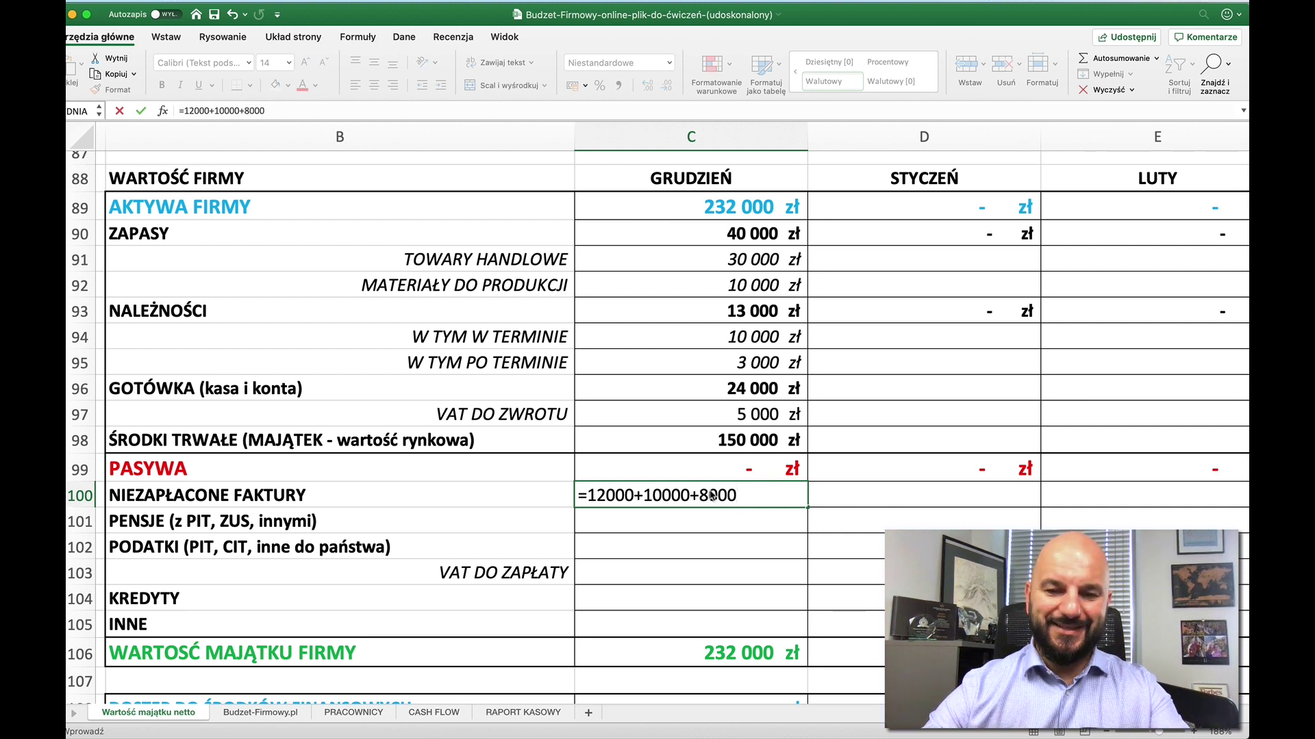
{"action": "key", "text": "Return"}
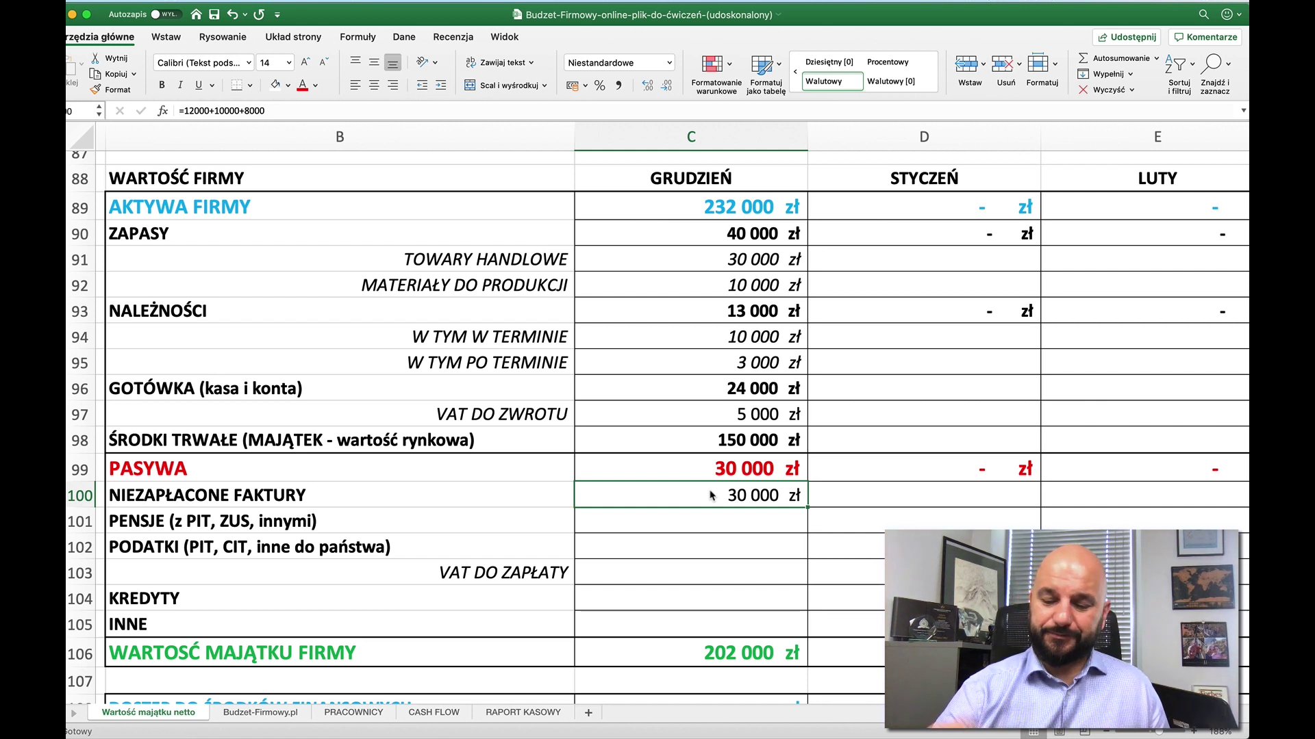
Step: Enter 50000 as the GRUDZIEŃ value of PENSJE (z PIT, ZUS, innymi)
{"action": "key", "text": "Return"}
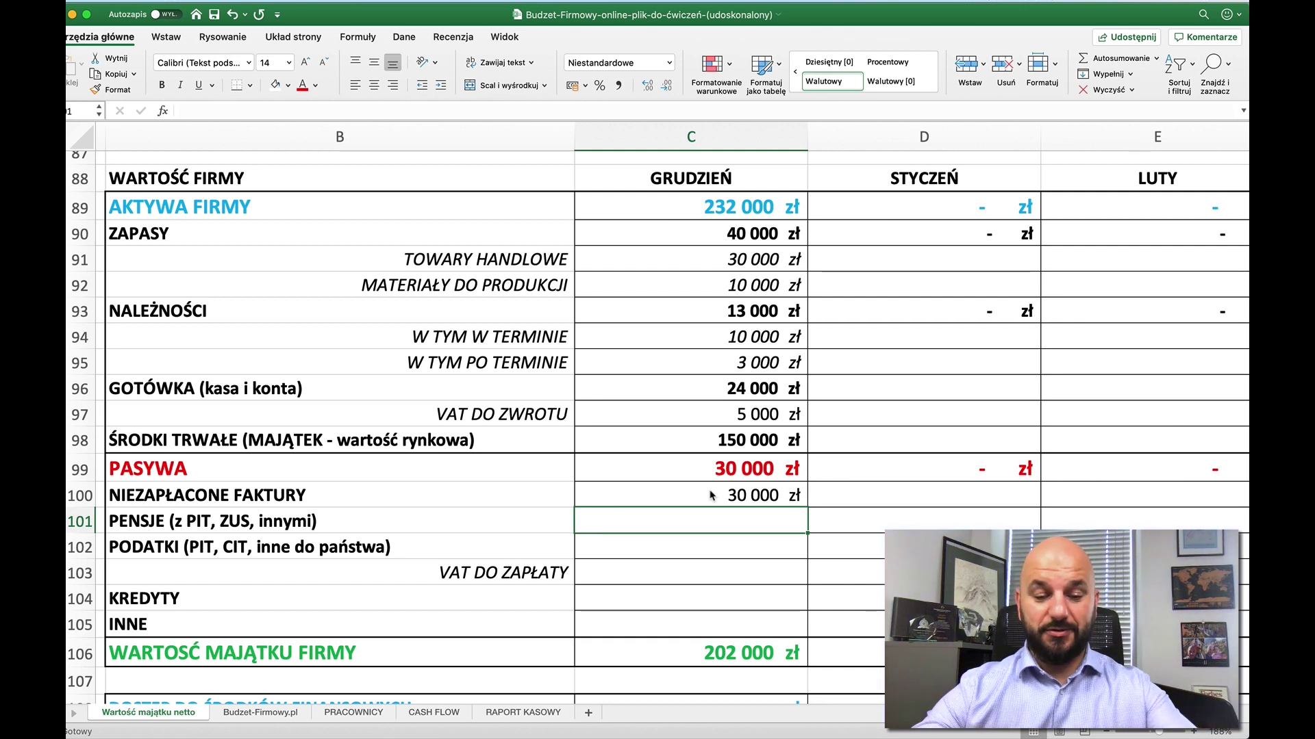
{"action": "type", "text": "40000"}
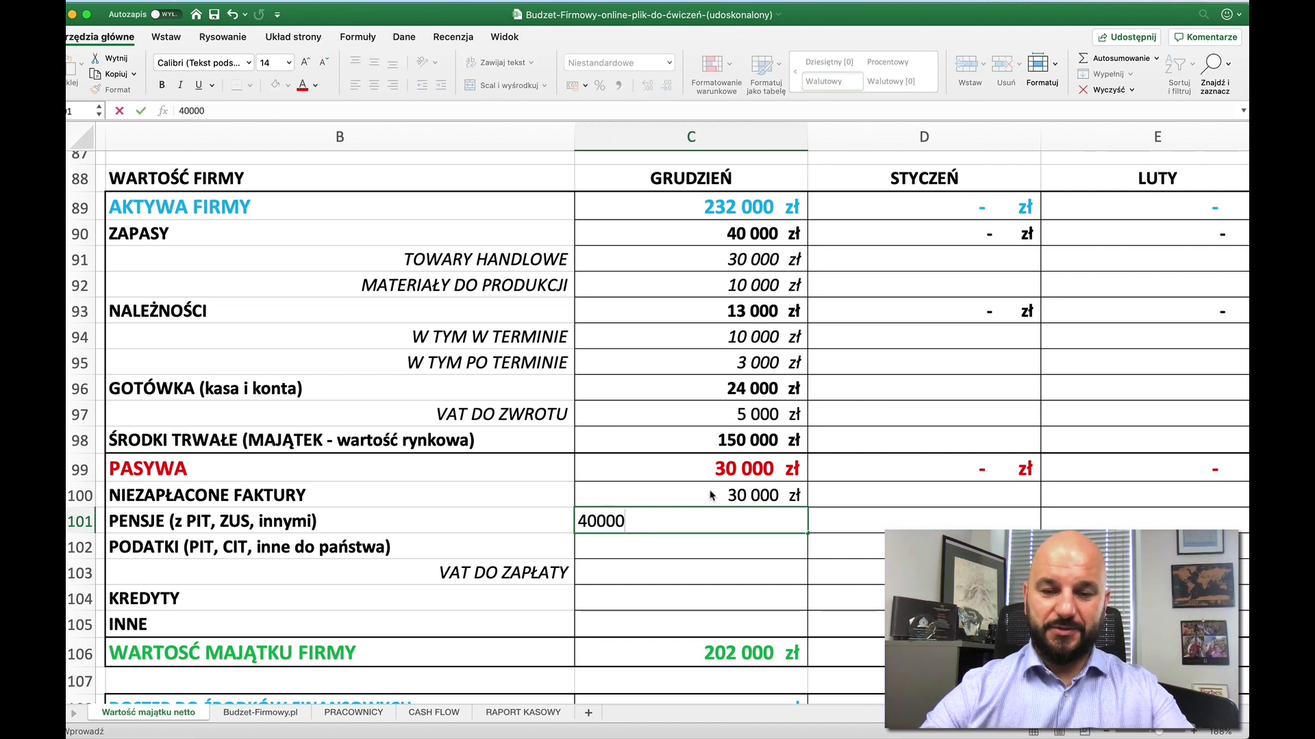
{"action": "key", "text": "BackSpace"}
{"action": "key", "text": "BackSpace"}
{"action": "key", "text": "BackSpace"}
{"action": "key", "text": "BackSpace"}
{"action": "key", "text": "BackSpace"}
{"action": "type", "text": "50000"}
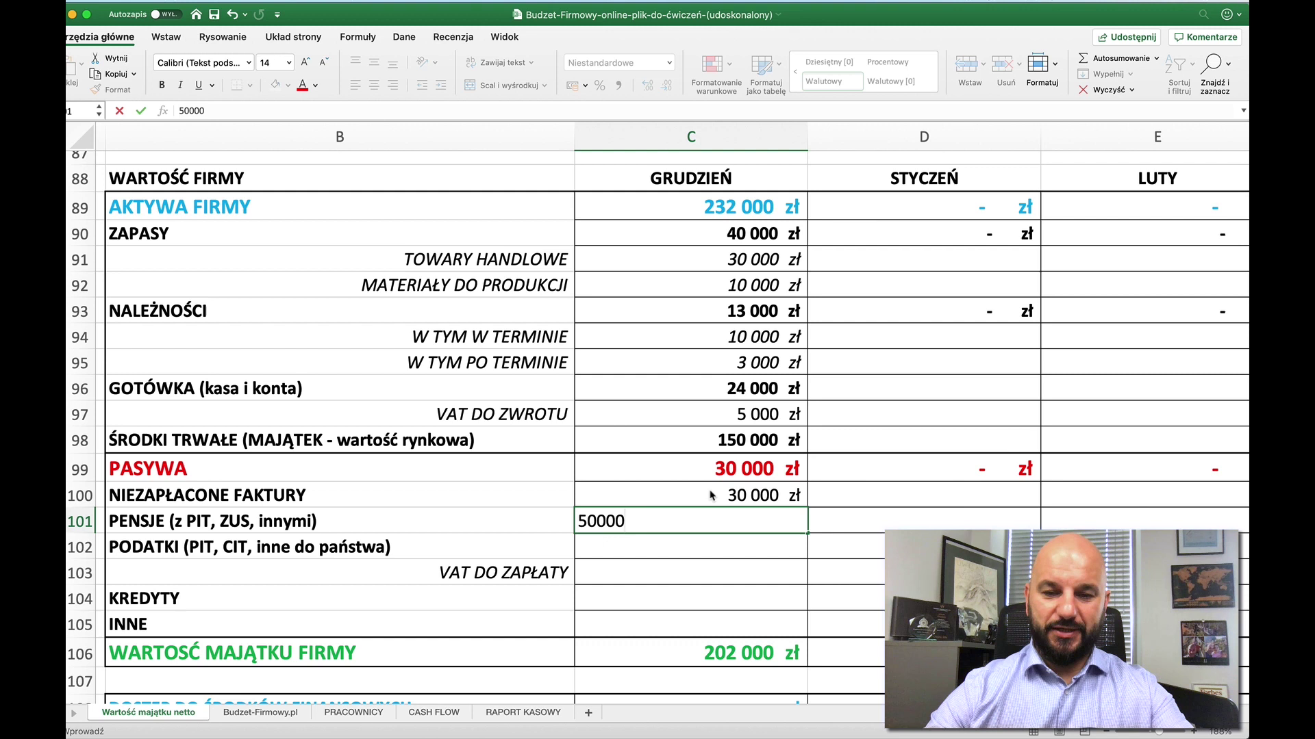
{"action": "key", "text": "Return"}
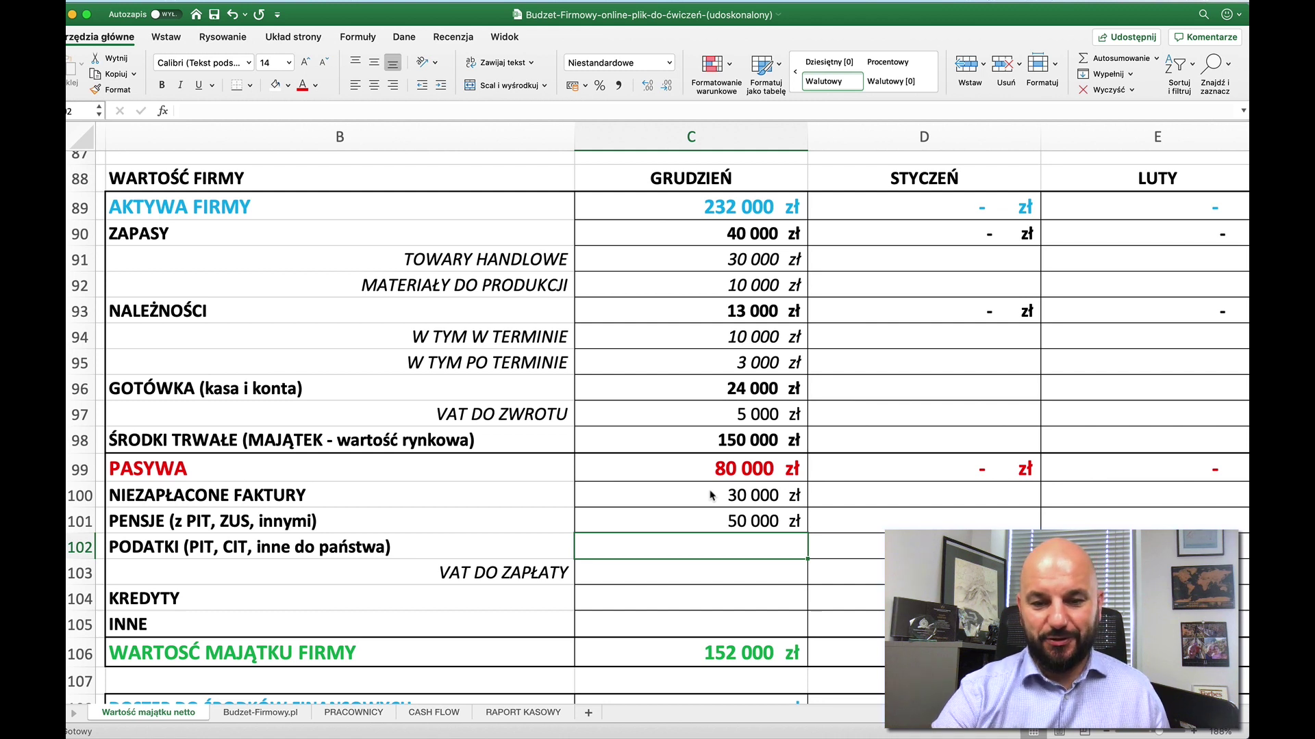
Step: Enter the GRUDZIEŃ tax liabilities: 10000 for PODATKI (PIT, CIT, inne do państwa) and 20000 for VAT DO ZAPŁATY
{"action": "type", "text": "10000"}
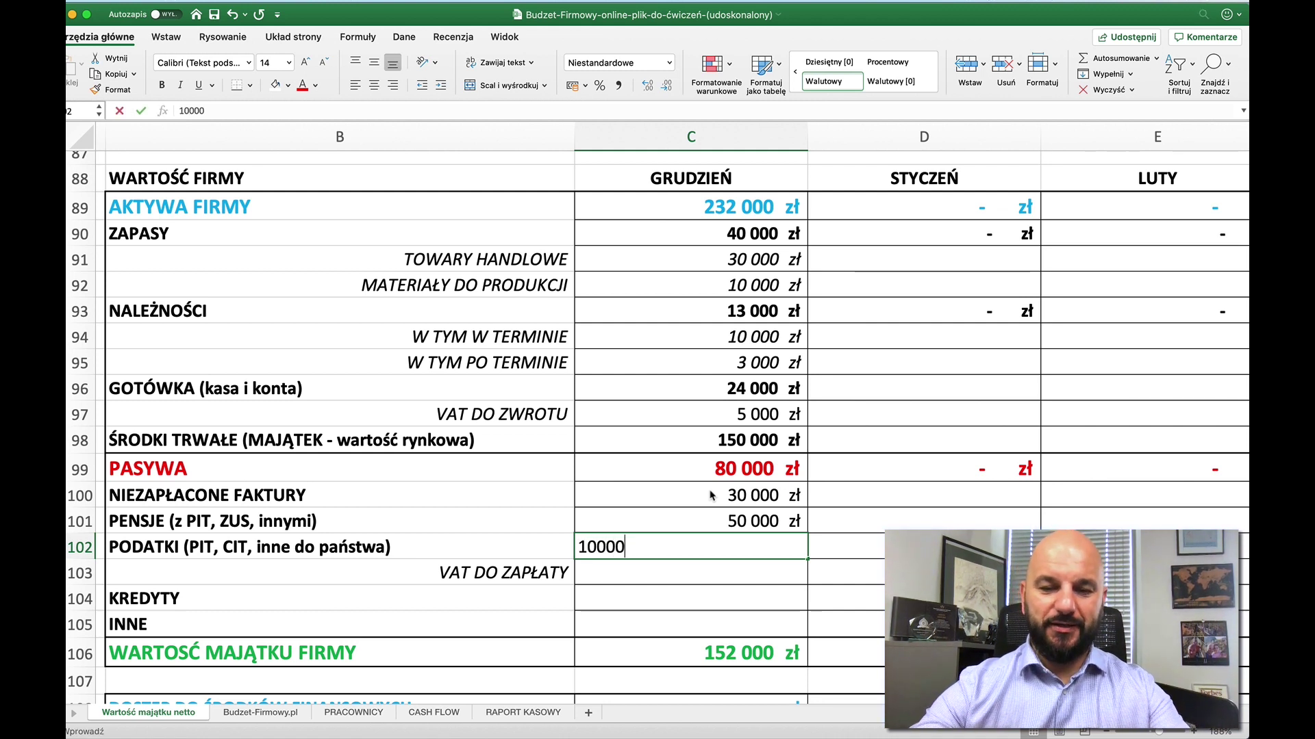
{"action": "key", "text": "Return"}
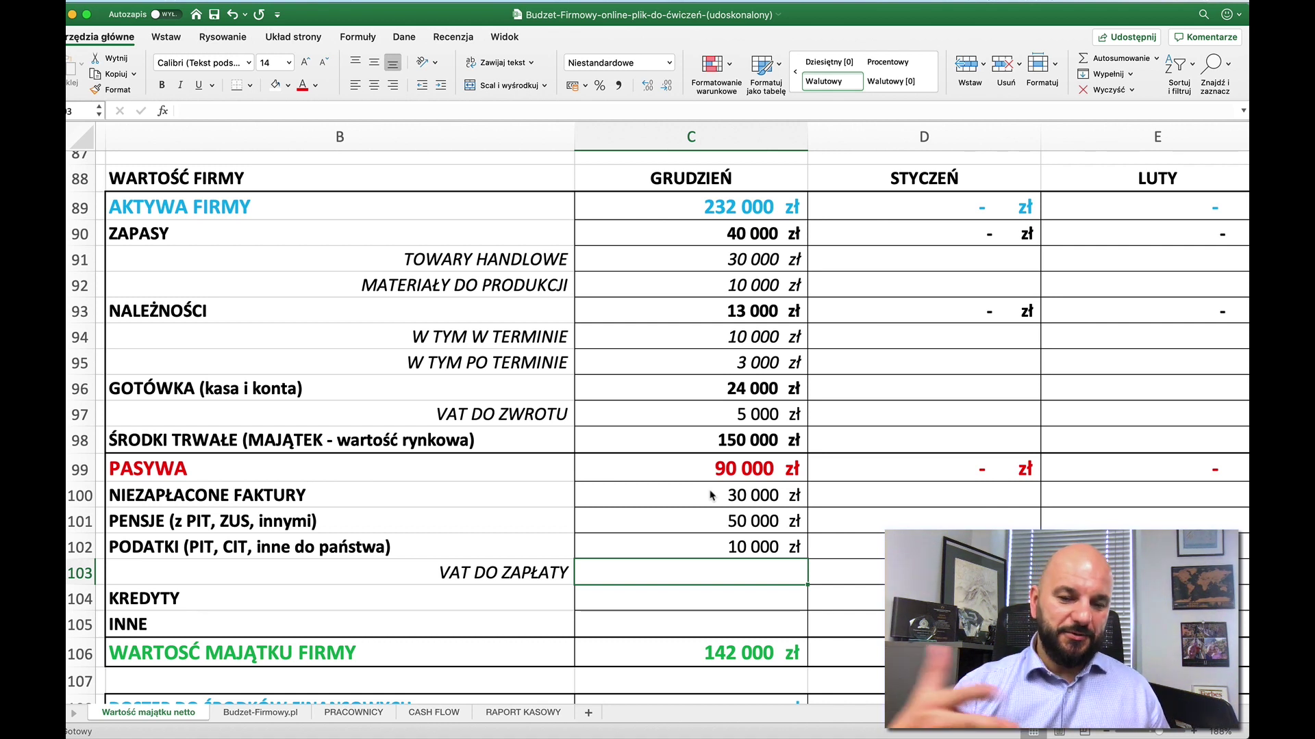
{"action": "type", "text": "20 000"}
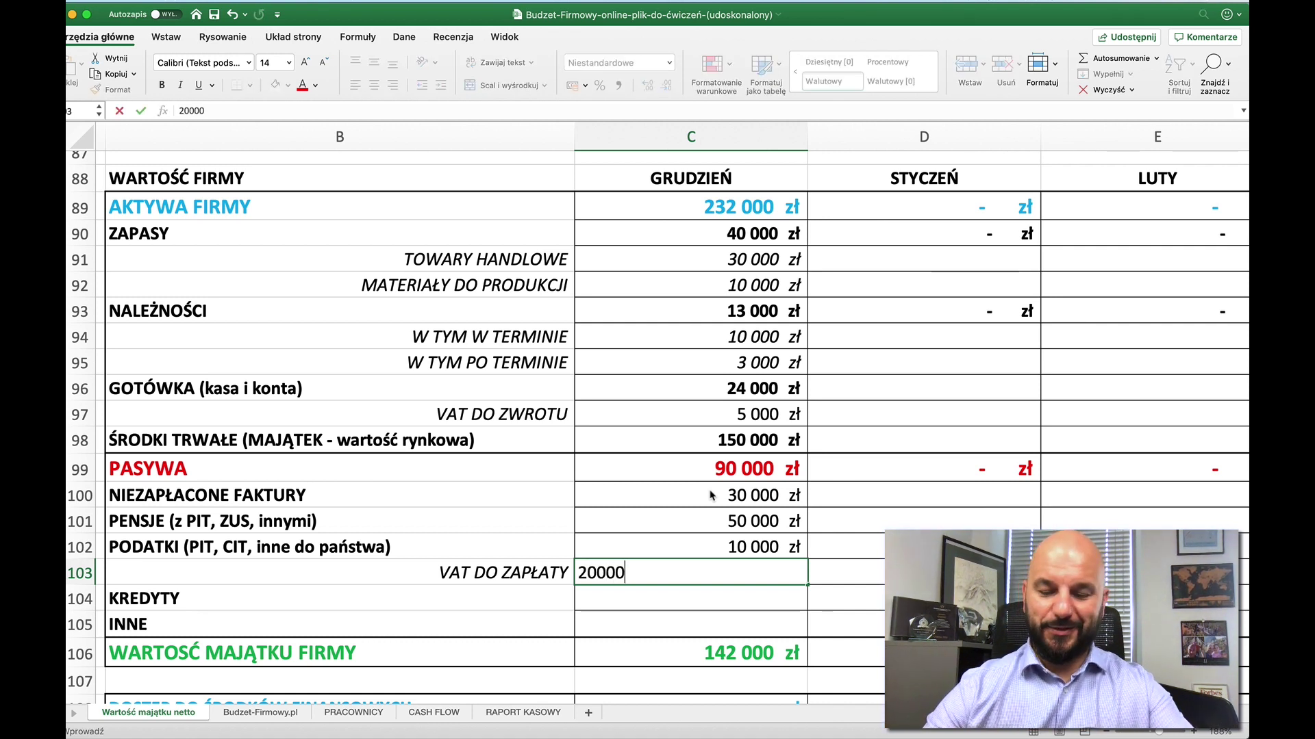
{"action": "key", "text": "Return"}
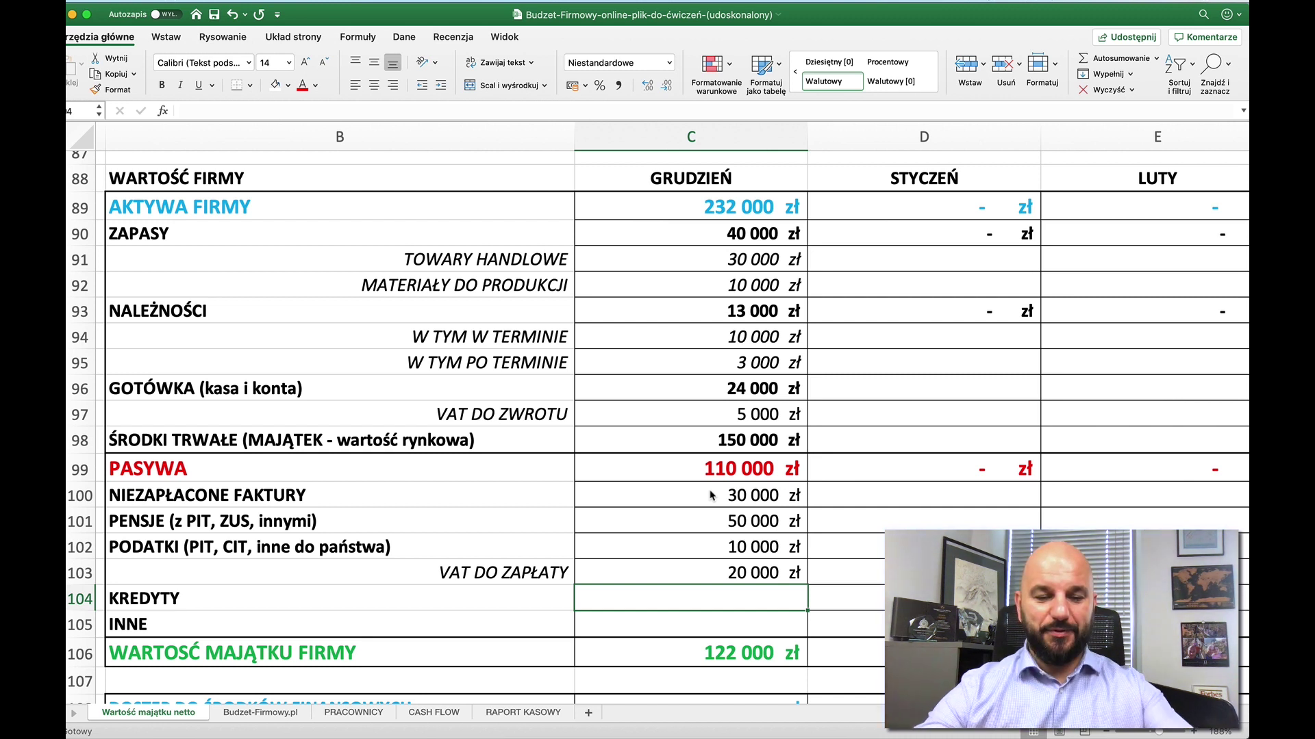
Step: Enter the remaining GRUDZIEŃ liabilities under PASYWA: 200000 for KREDYTY and 10000 for INNE
{"action": "type", "text": "200000"}
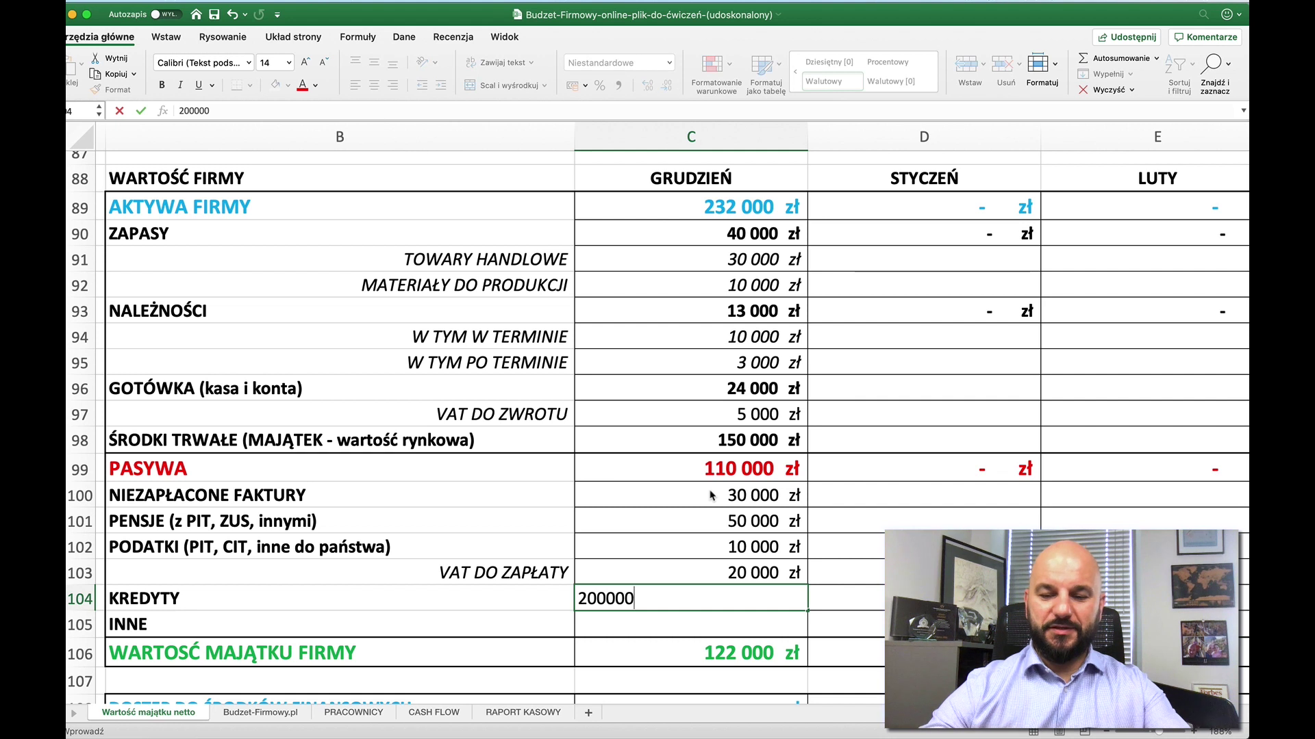
{"action": "key", "text": "Return"}
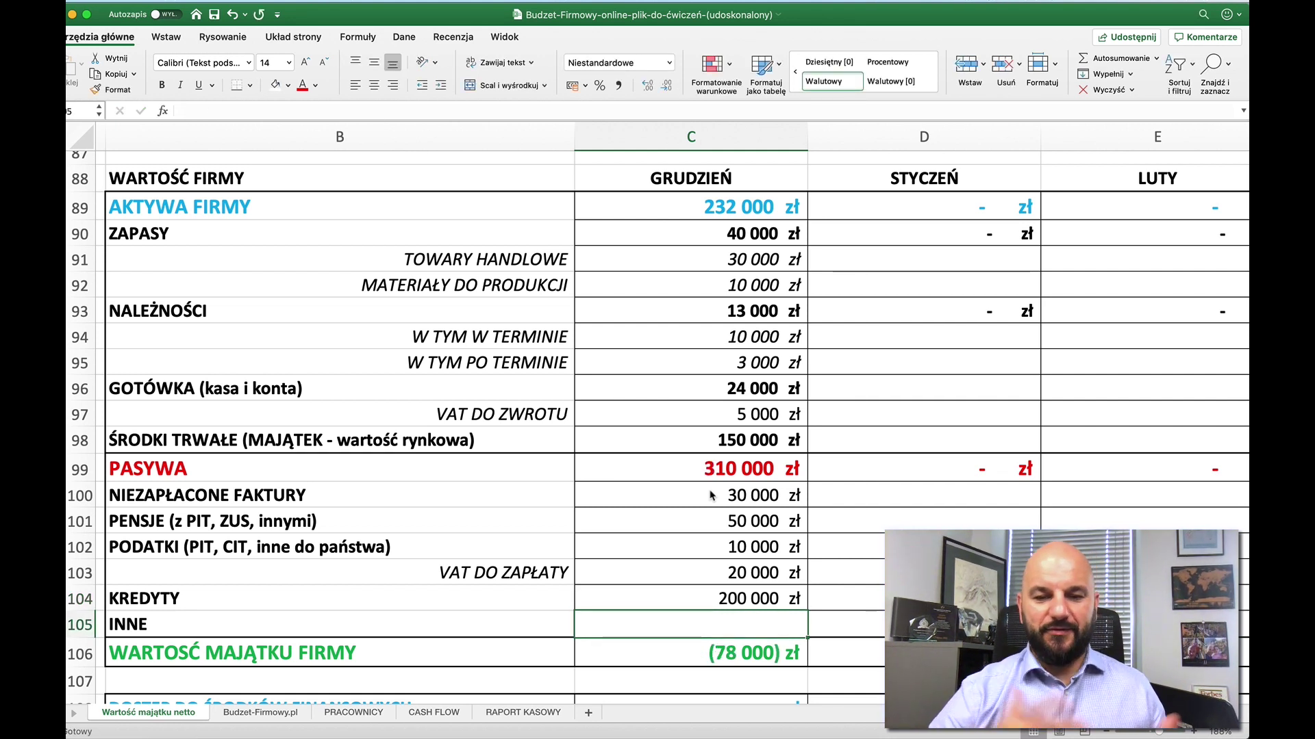
{"action": "type", "text": "10000"}
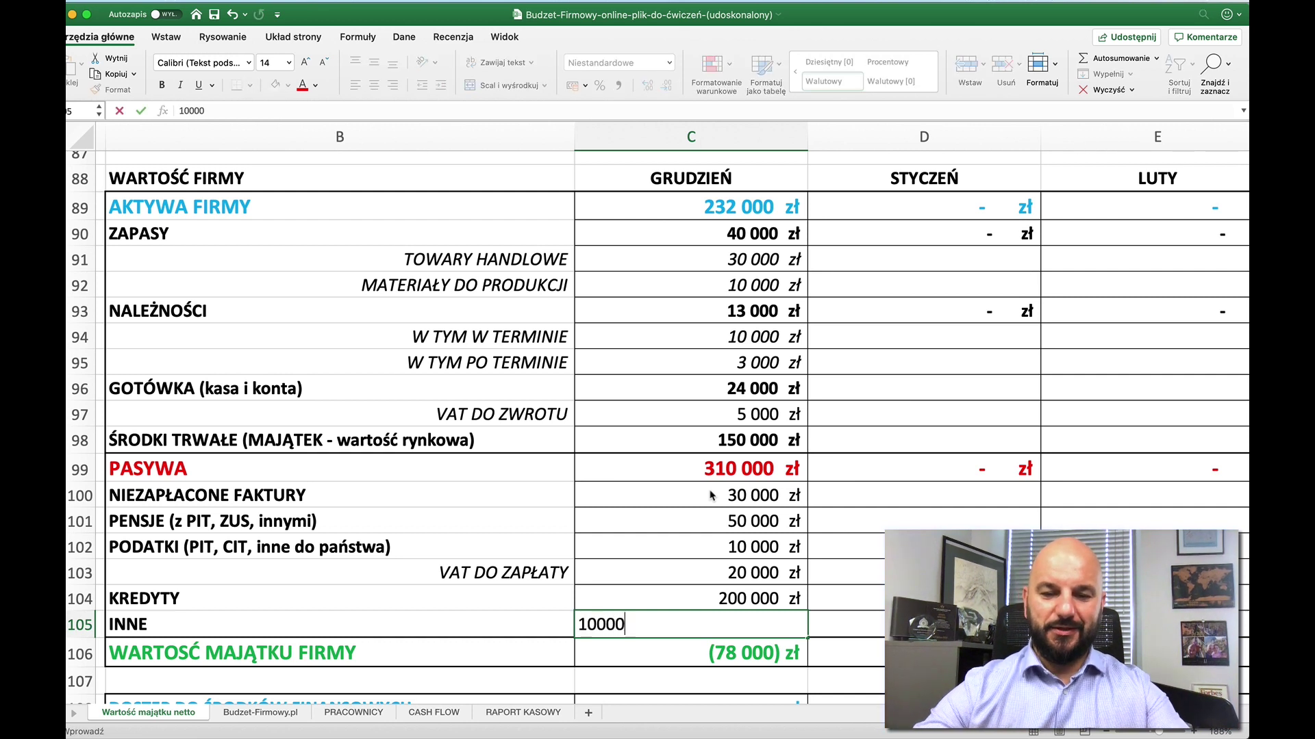
{"action": "key", "text": "Return"}
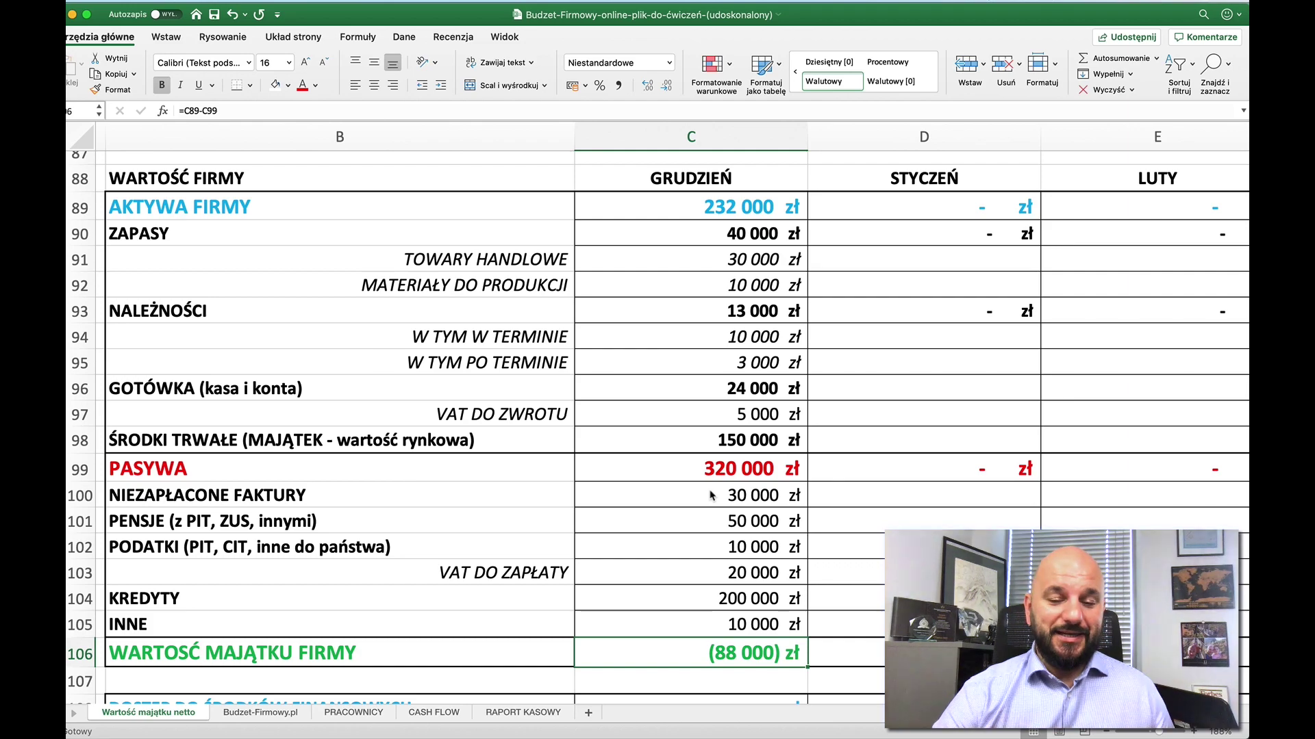
Step: Review the financial access, liabilities, balance and CR/QR ratio sections below the table, and return to the WARTOŚĆ FIRMY figures
{"action": "scroll", "coordinate": [711, 494], "scroll_direction": "down", "scroll_amount": 5}
{"action": "scroll", "coordinate": [710, 494], "scroll_direction": "down", "scroll_amount": 3}
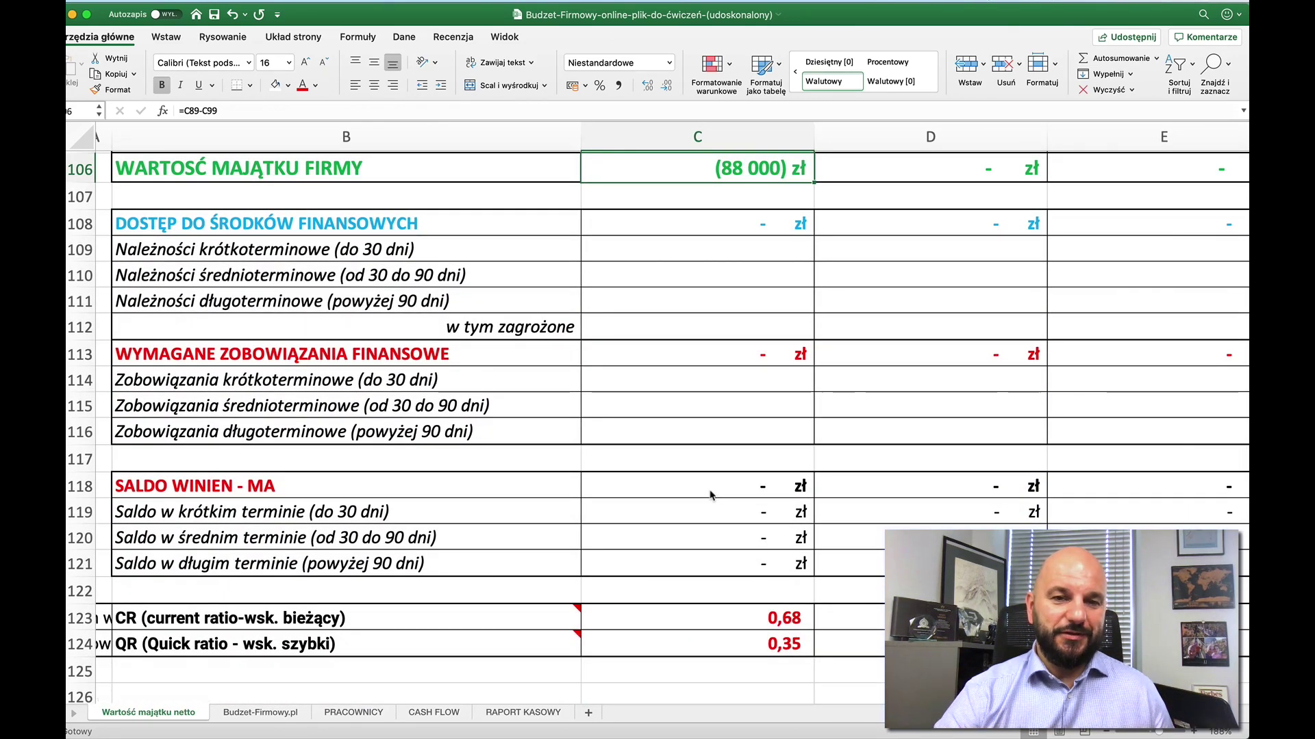
{"action": "scroll", "coordinate": [710, 495], "scroll_direction": "down", "scroll_amount": 1}
{"action": "scroll", "coordinate": [710, 495], "scroll_direction": "down", "scroll_amount": 1}
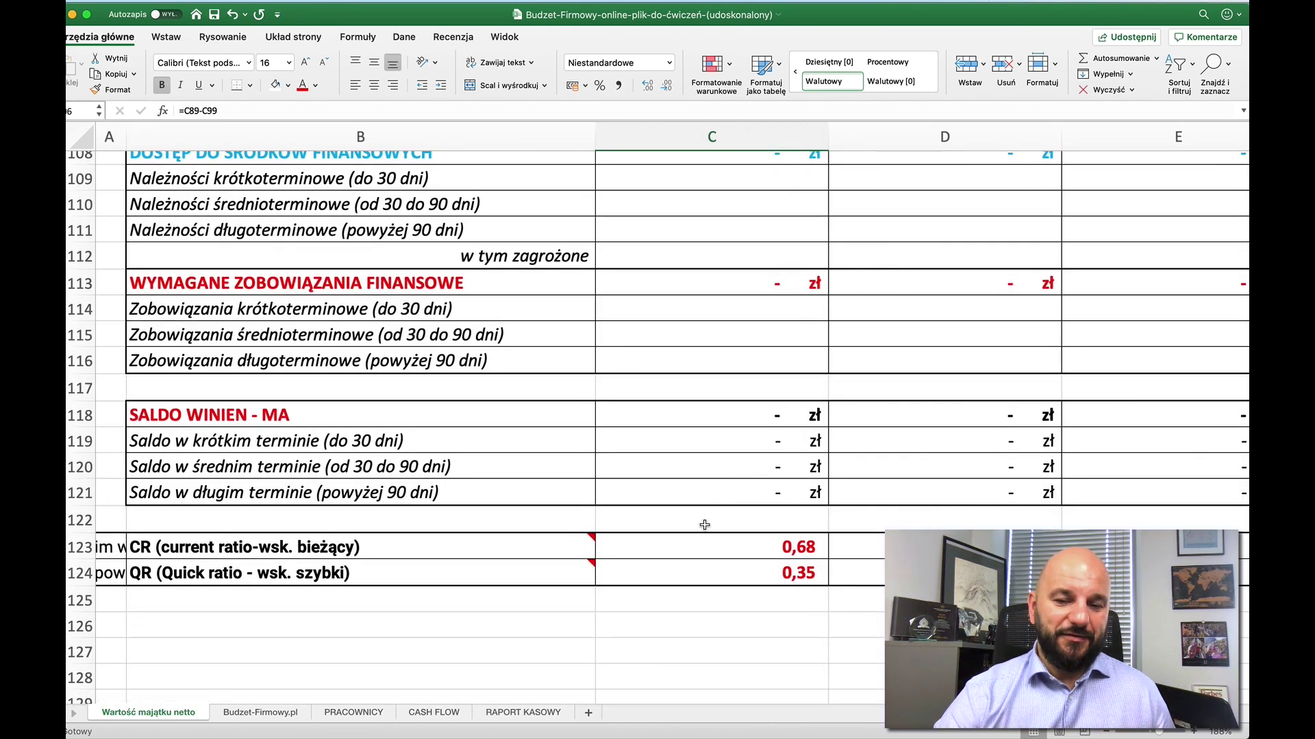
{"action": "scroll", "coordinate": [707, 532], "scroll_direction": "up", "scroll_amount": 10}
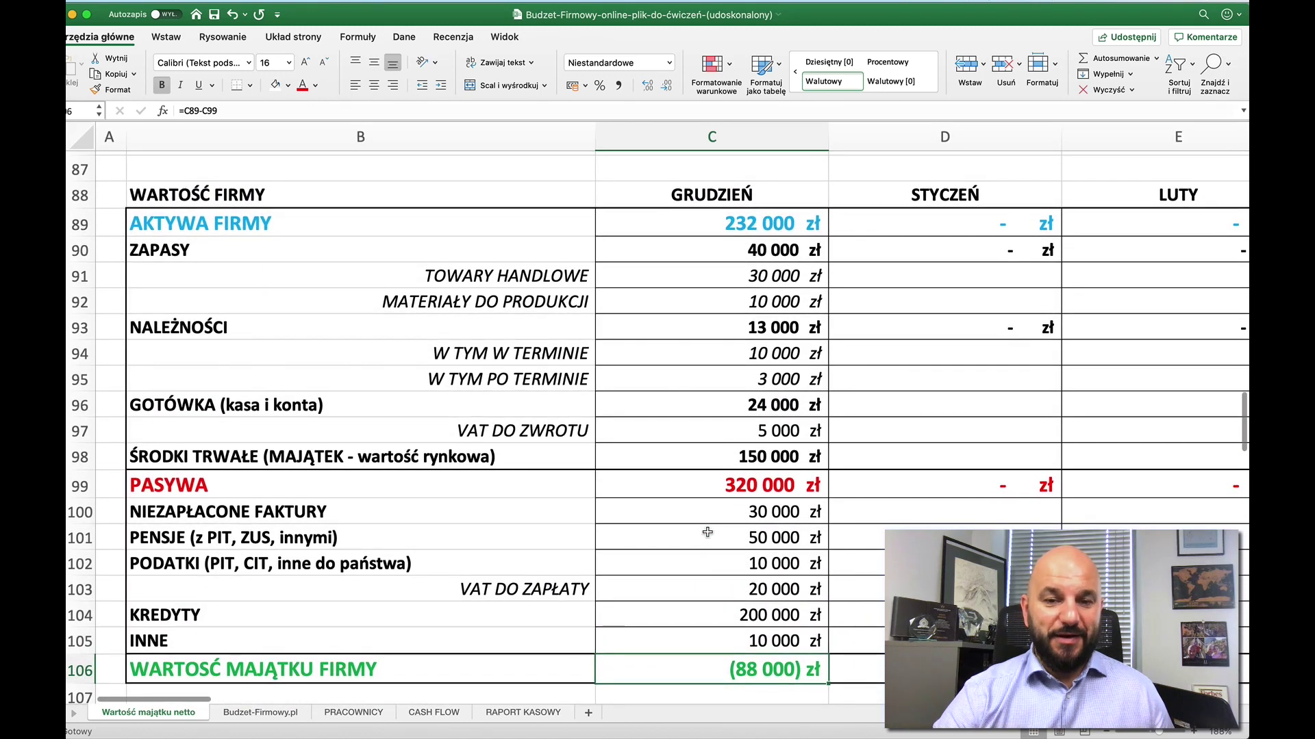
{"action": "scroll", "coordinate": [707, 532], "scroll_direction": "down", "scroll_amount": 1}
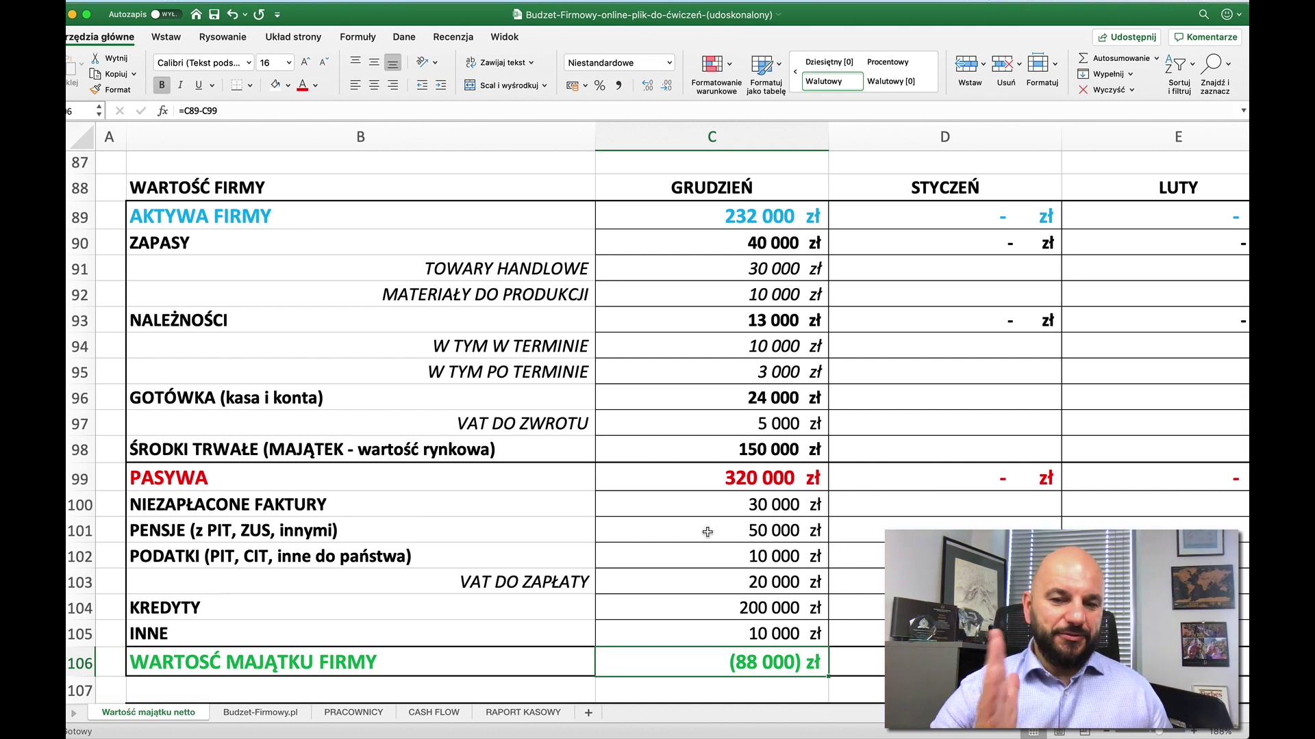
{"action": "left_click", "coordinate": [895, 451]}
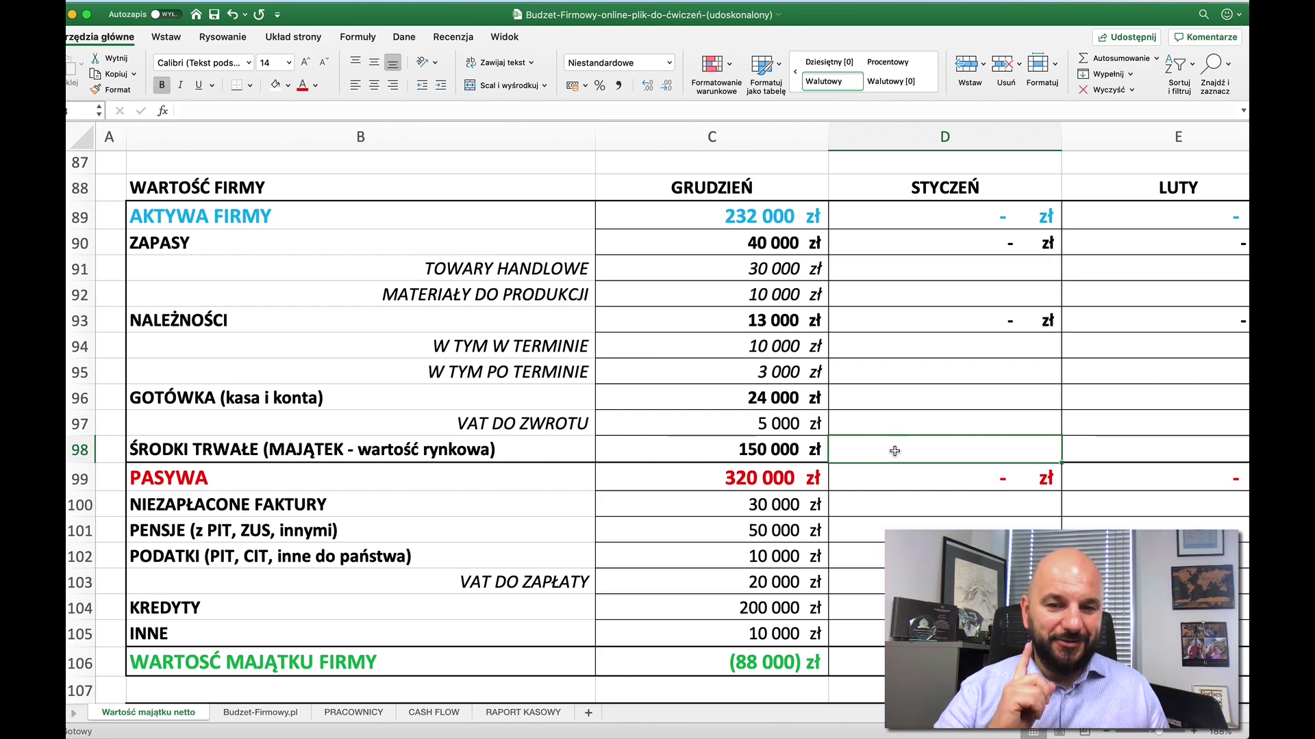
Step: Switch to Safari and open the szkolenia page of the biznes MBA website
{"action": "key", "text": "super+Tab"}
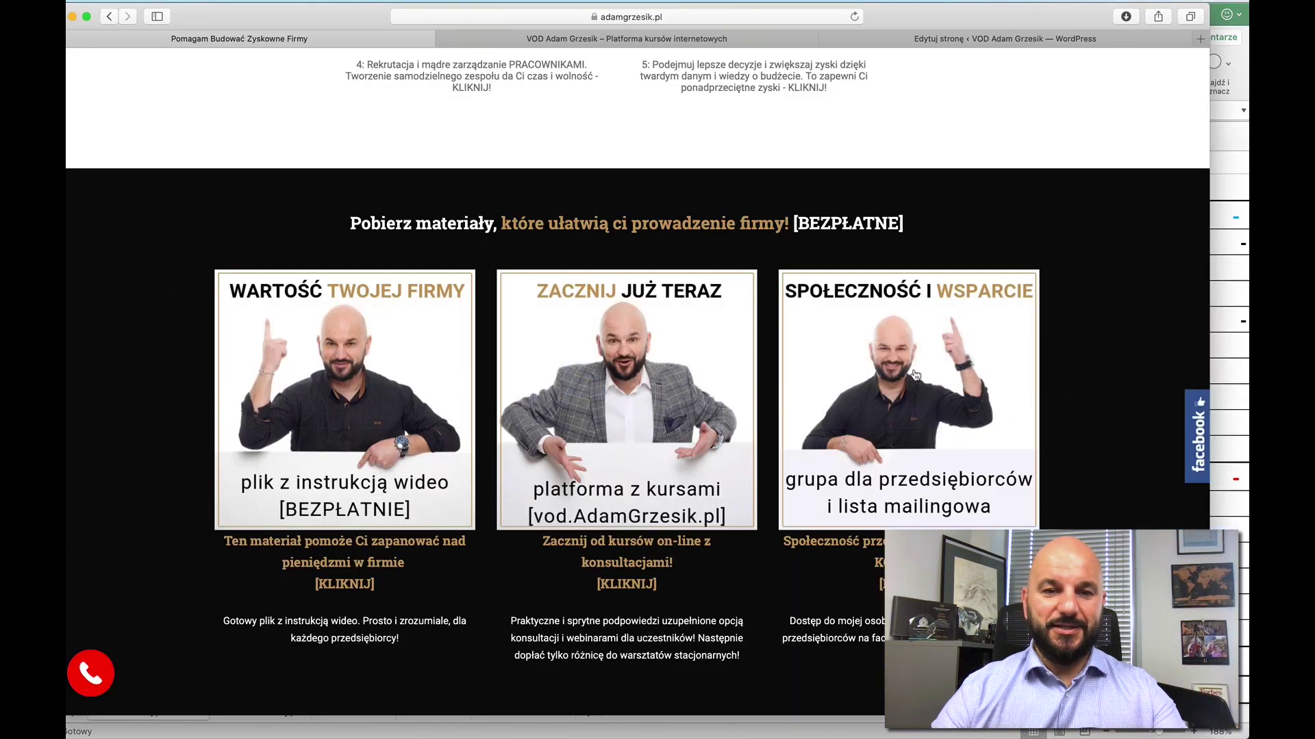
{"action": "scroll", "coordinate": [737, 276], "scroll_direction": "up", "scroll_amount": 10}
{"action": "mouse_move", "coordinate": [585, 121]}
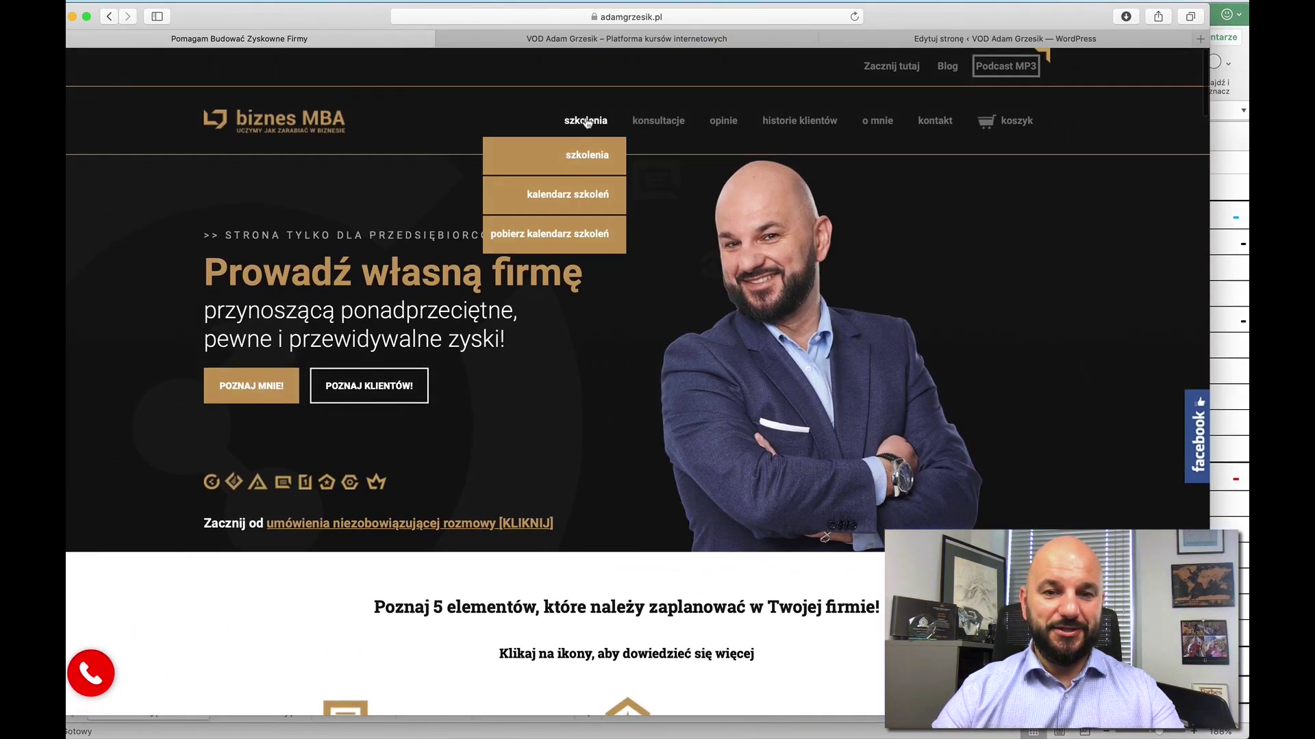
{"action": "left_click", "coordinate": [596, 154]}
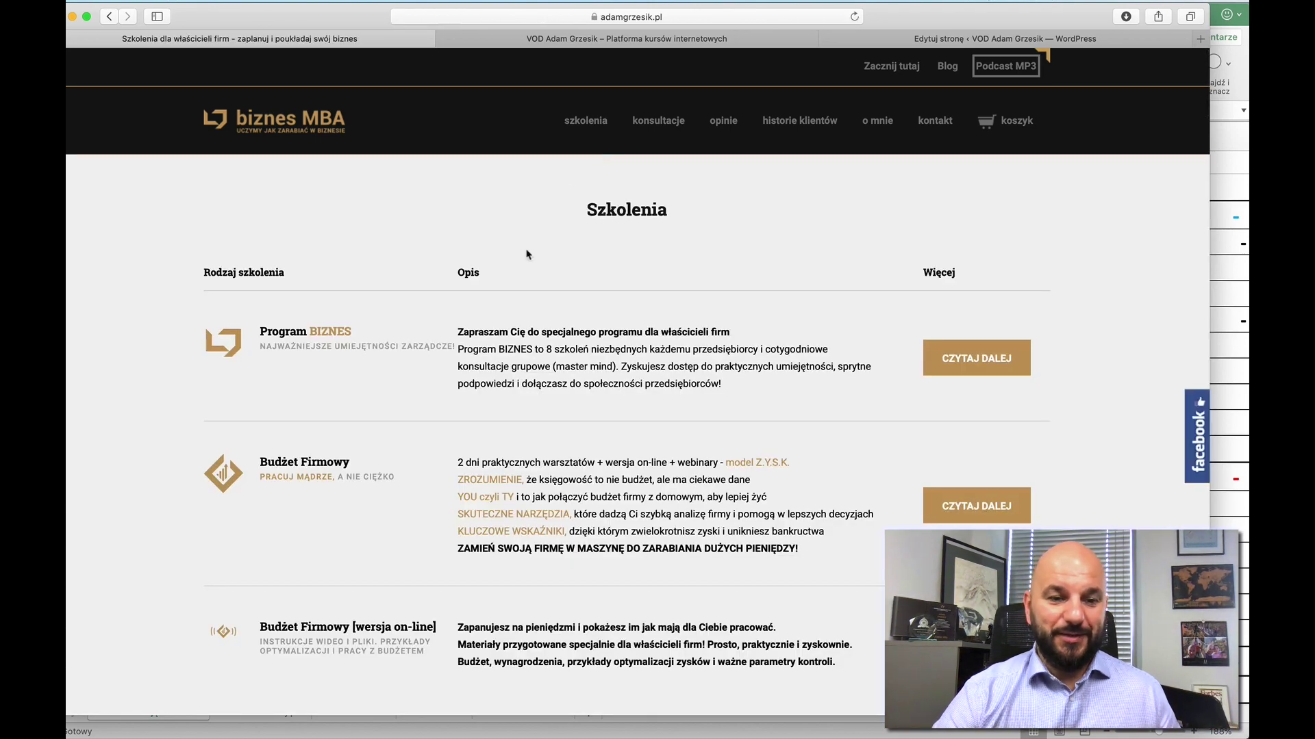
Step: Open the Budżet Firmowy training page and view its Z.Y.S.K. earning model diagram
{"action": "left_click", "coordinate": [339, 464]}
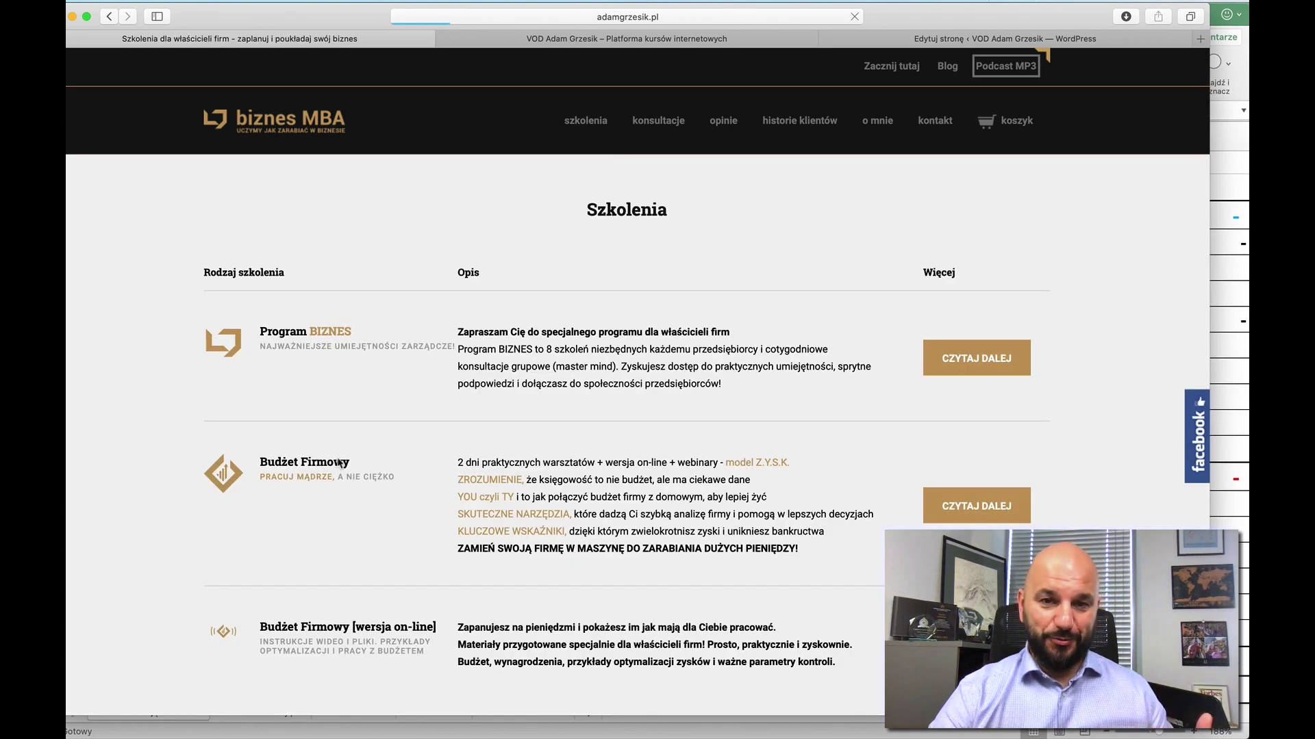
{"action": "scroll", "coordinate": [339, 464], "scroll_direction": "down", "scroll_amount": 10}
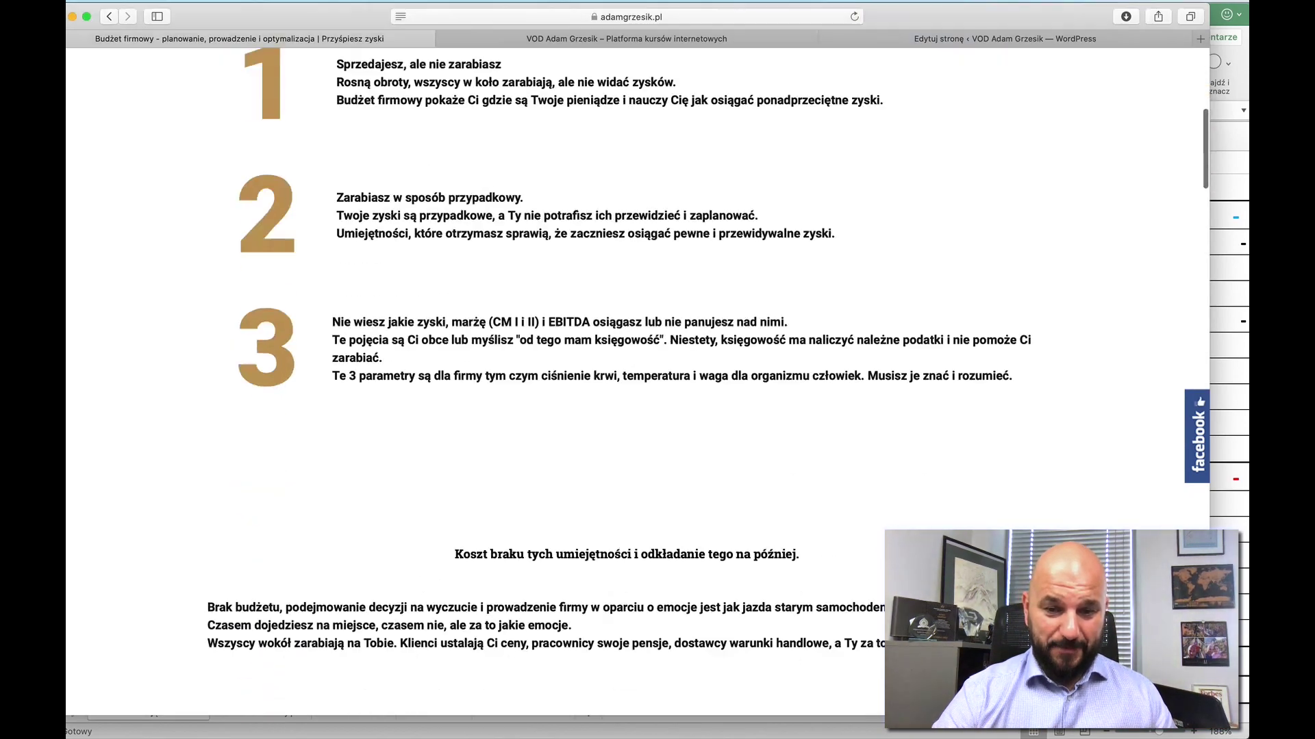
{"action": "scroll", "coordinate": [636, 382], "scroll_direction": "down", "scroll_amount": 15}
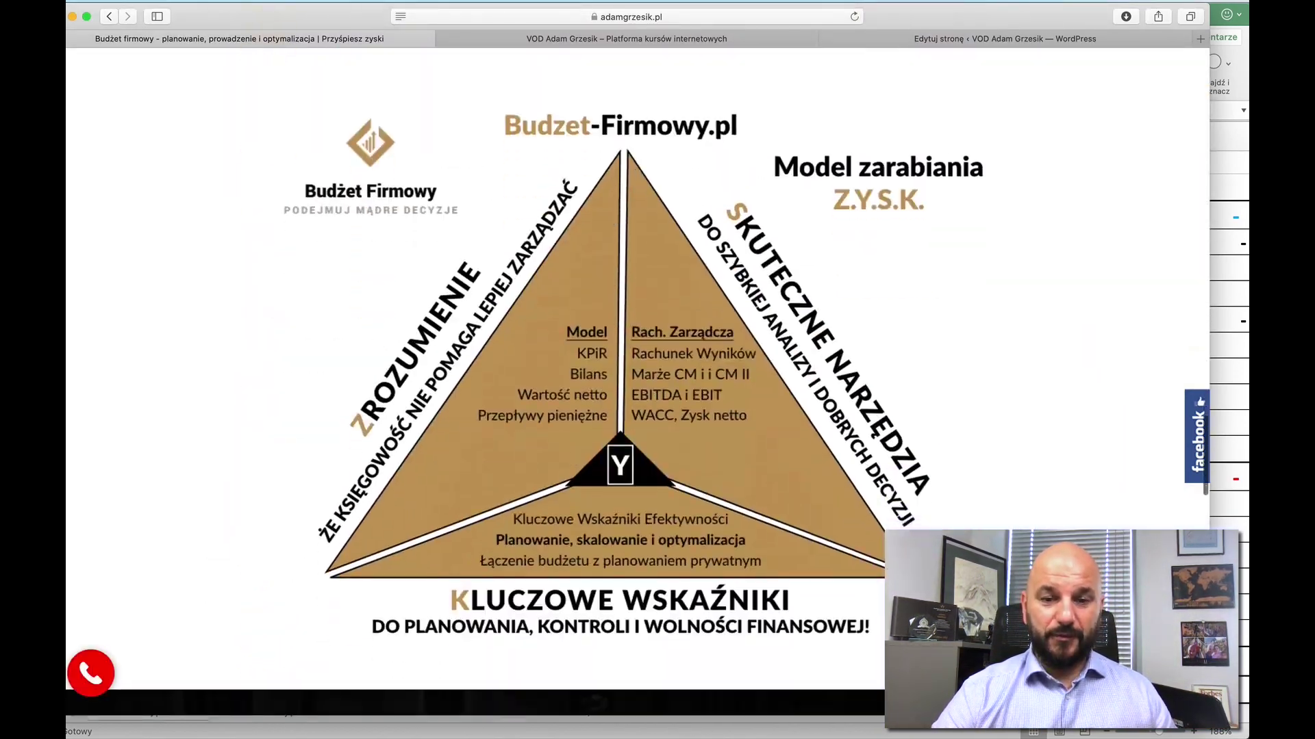
{"action": "scroll", "coordinate": [1007, 524], "scroll_direction": "up", "scroll_amount": 2}
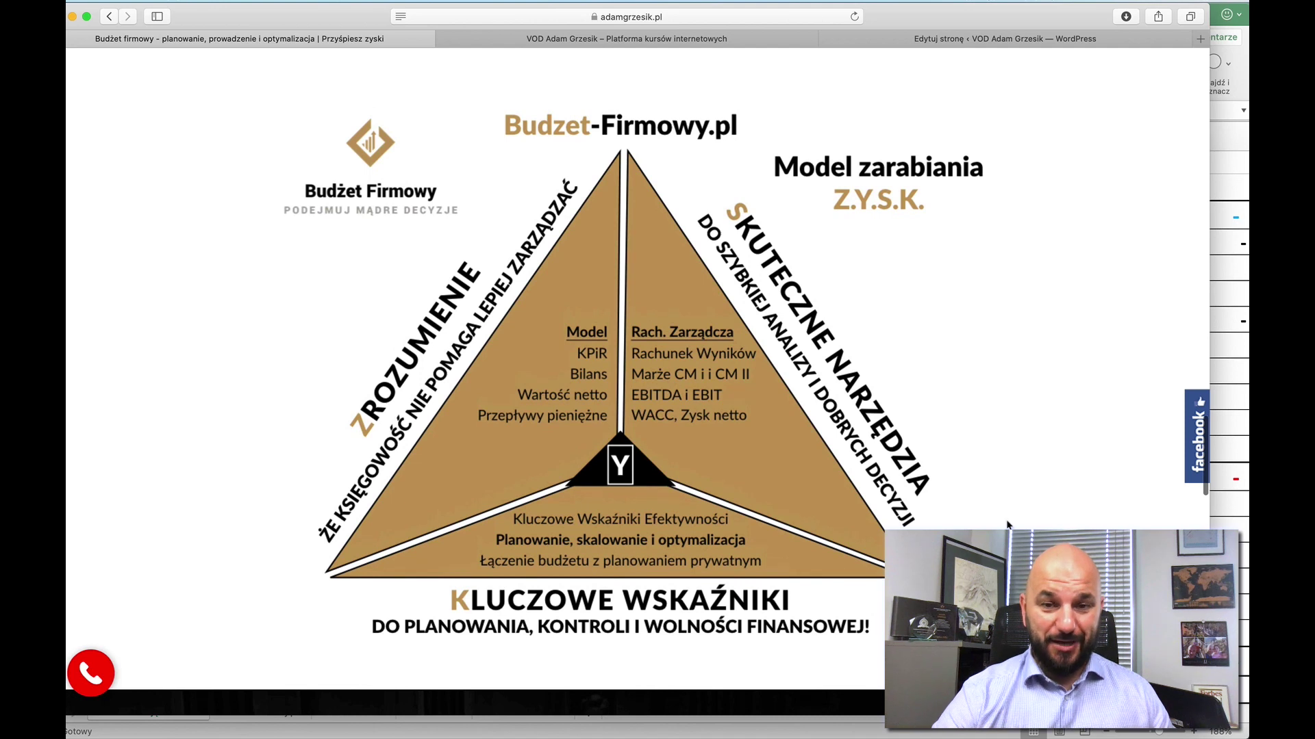